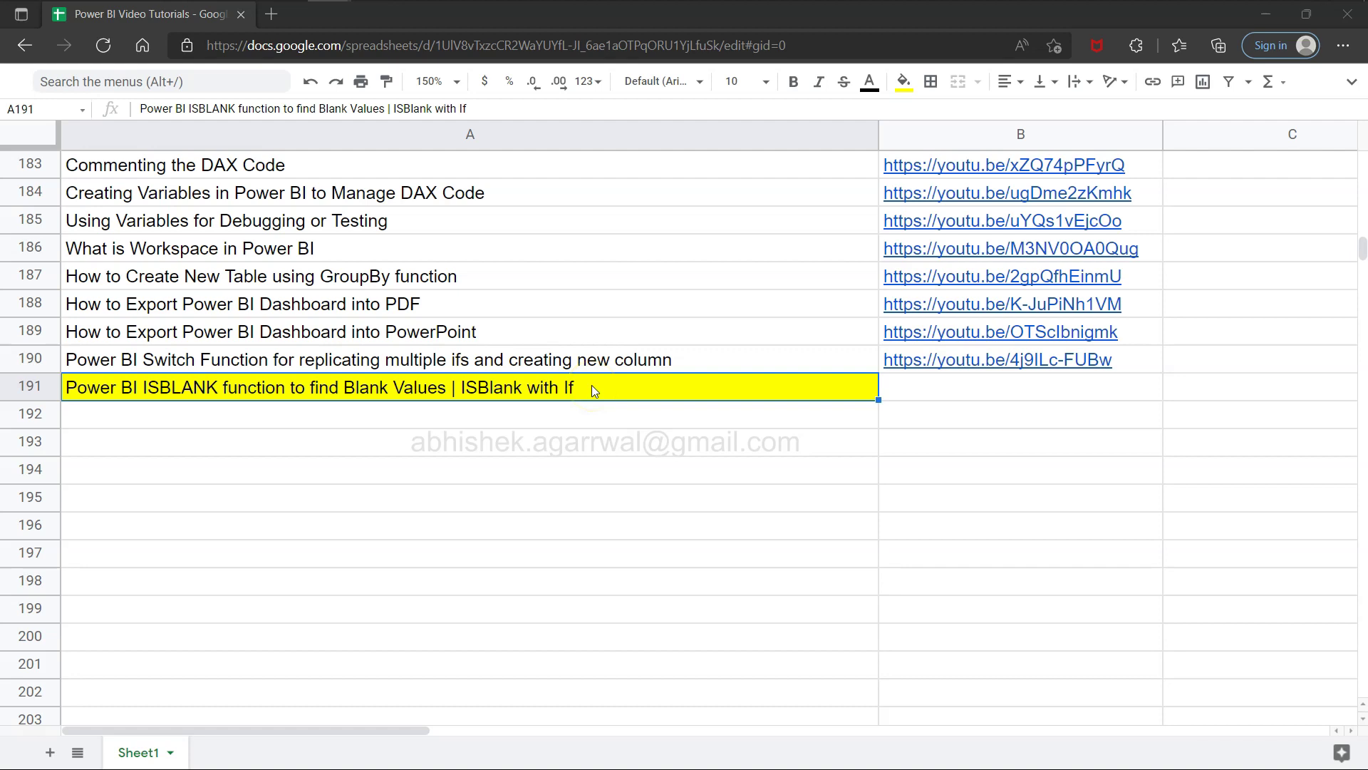
- Switch with Alt+Tab to the Sales Dashboard window in Power BI Desktop
left_click(535, 415)
scroll(642, 330, "up", 3)
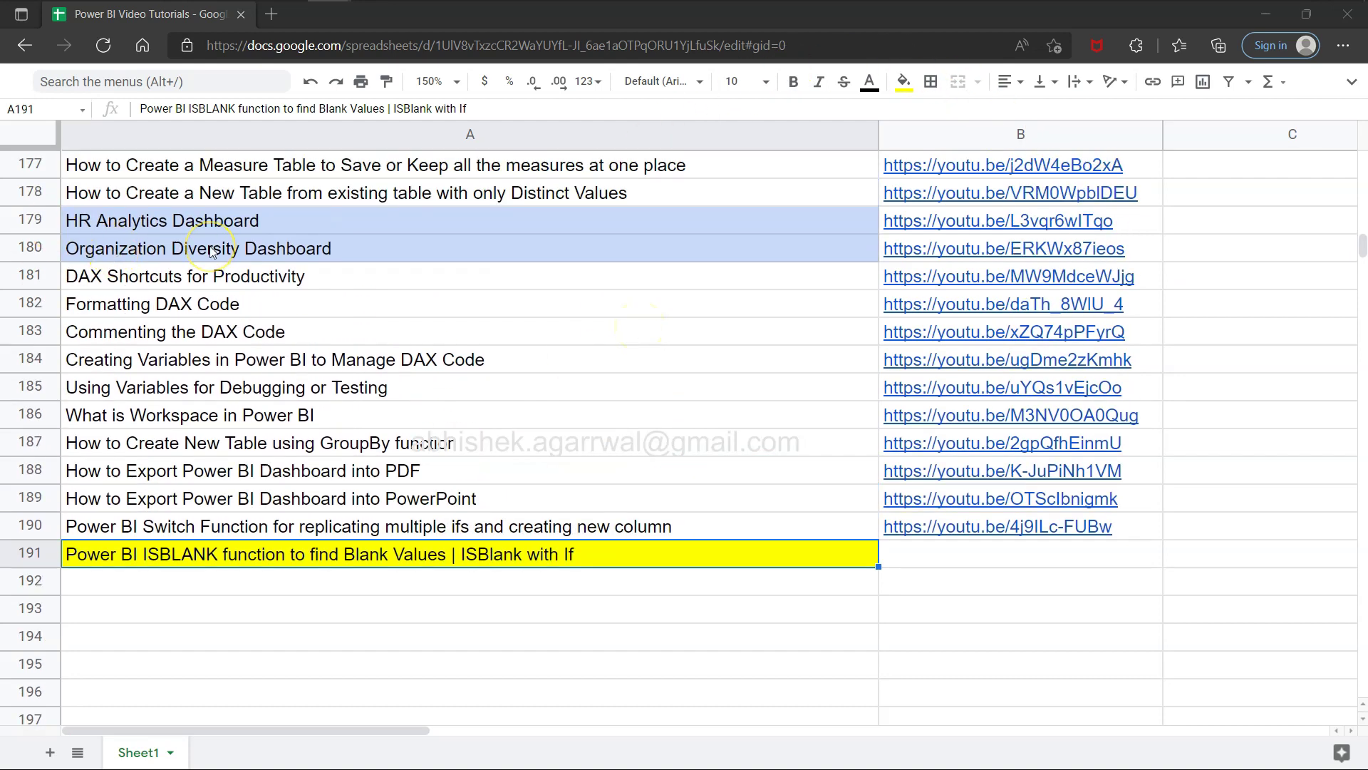
scroll(211, 253, "up", 2)
scroll(211, 252, "up", 2)
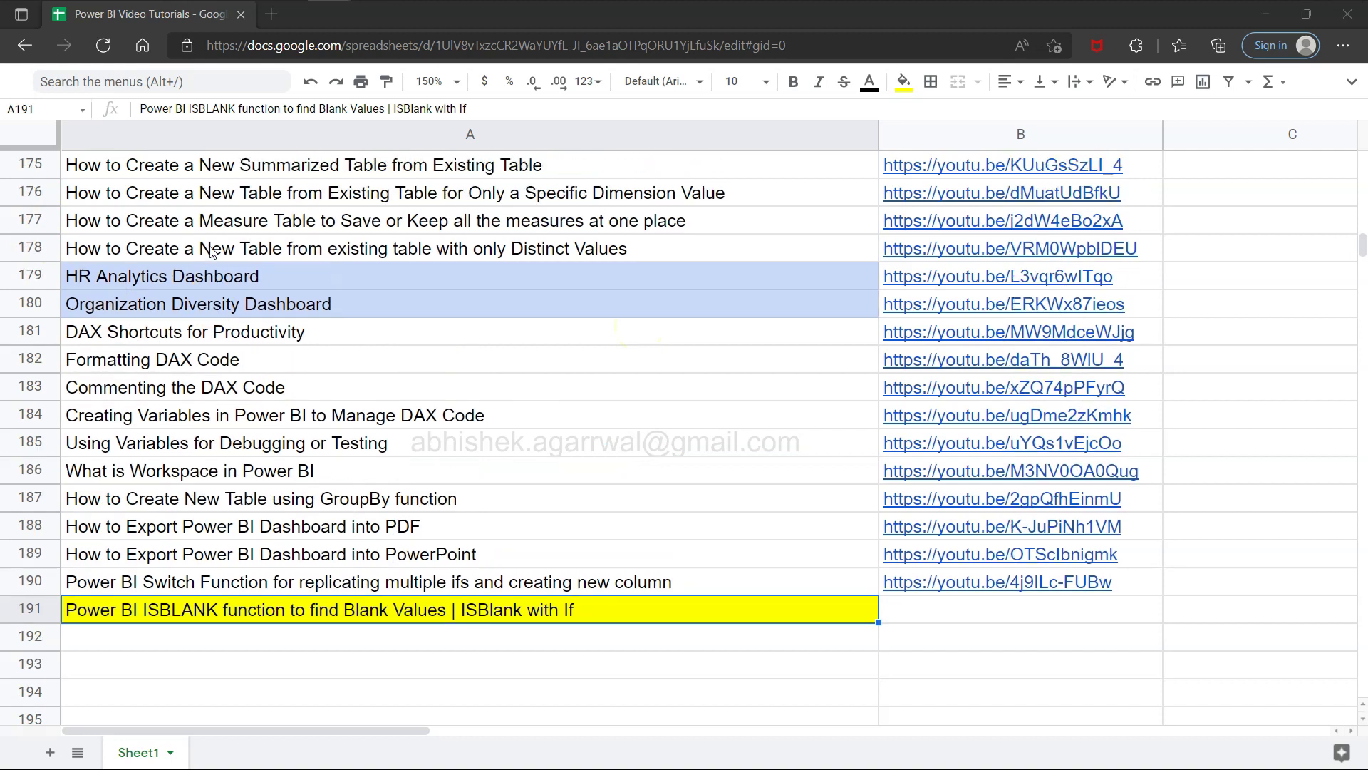
scroll(210, 253, "up", 3)
scroll(211, 253, "up", 1)
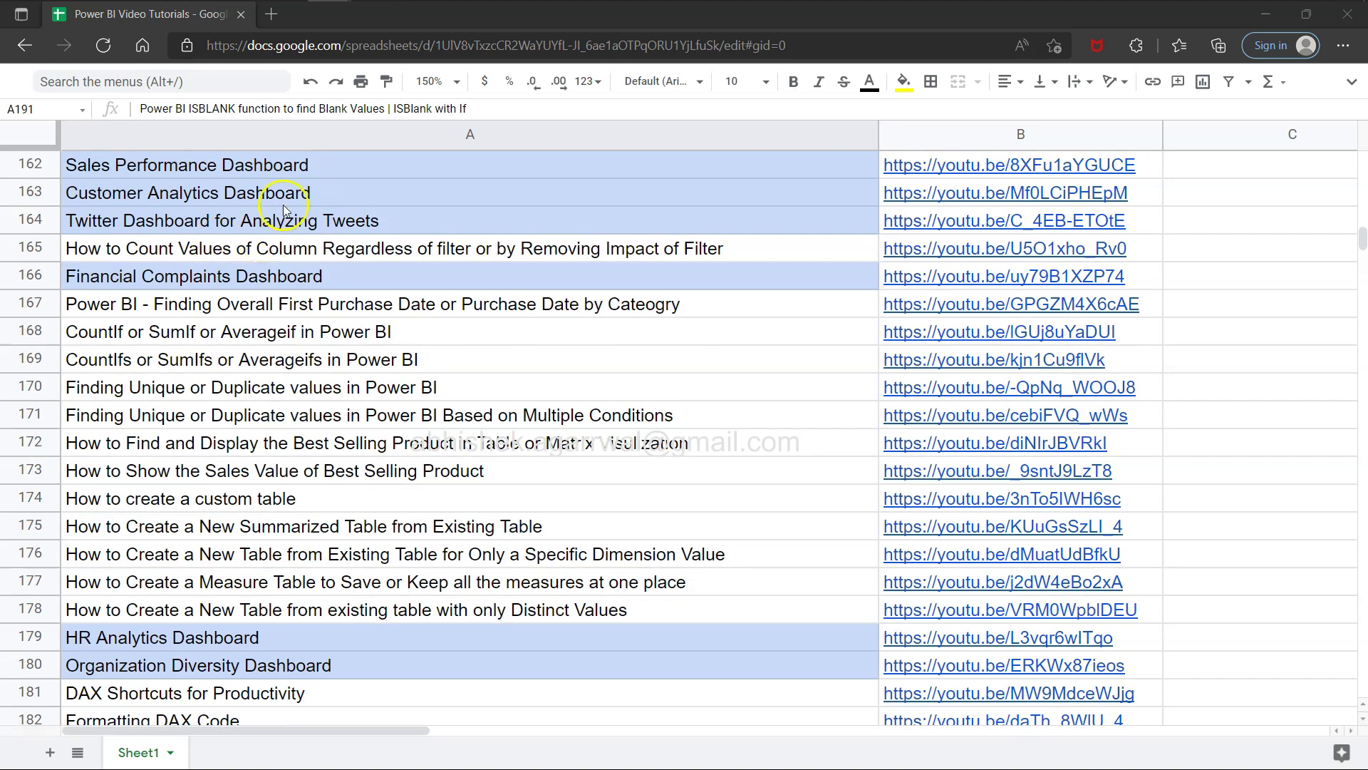
scroll(294, 223, "down", 3)
scroll(295, 224, "down", 2)
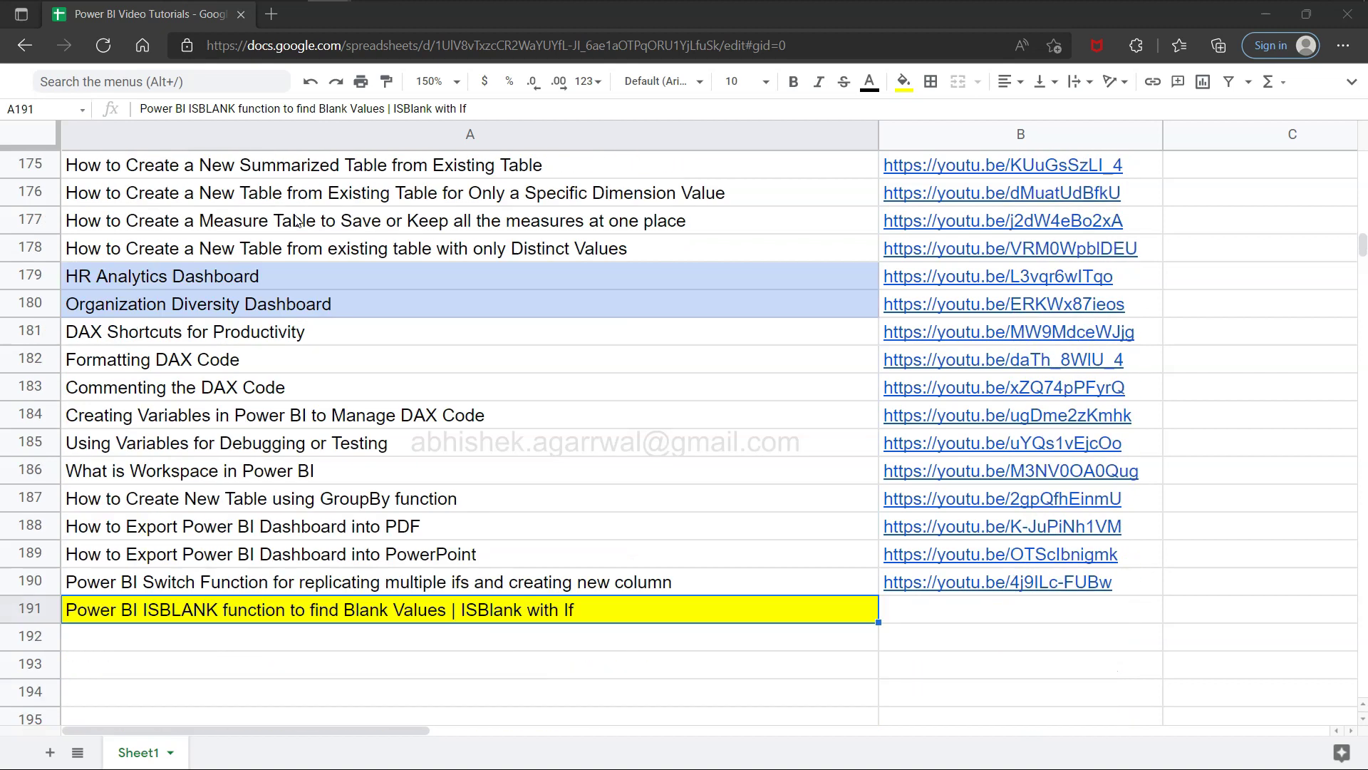
scroll(295, 223, "down", 1)
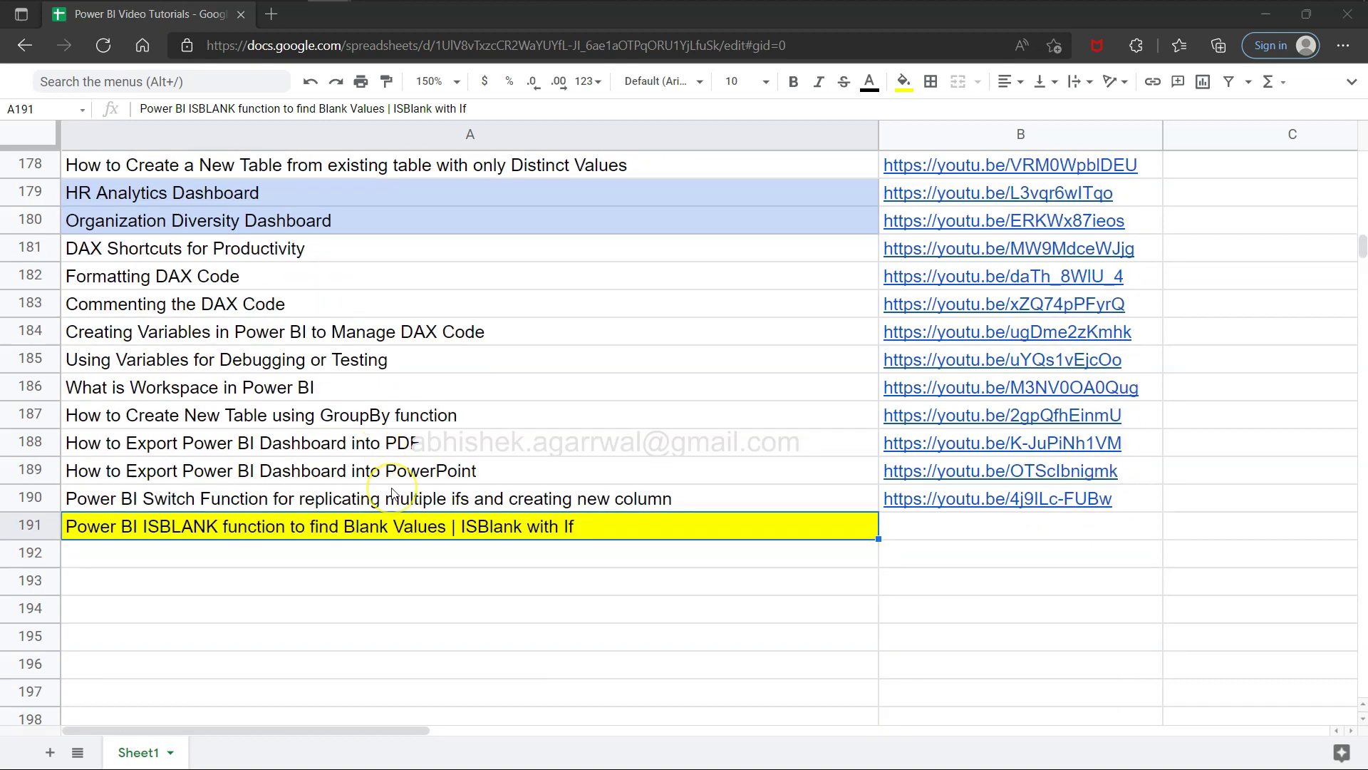
scroll(393, 494, "down", 1)
scroll(393, 494, "down", 1)
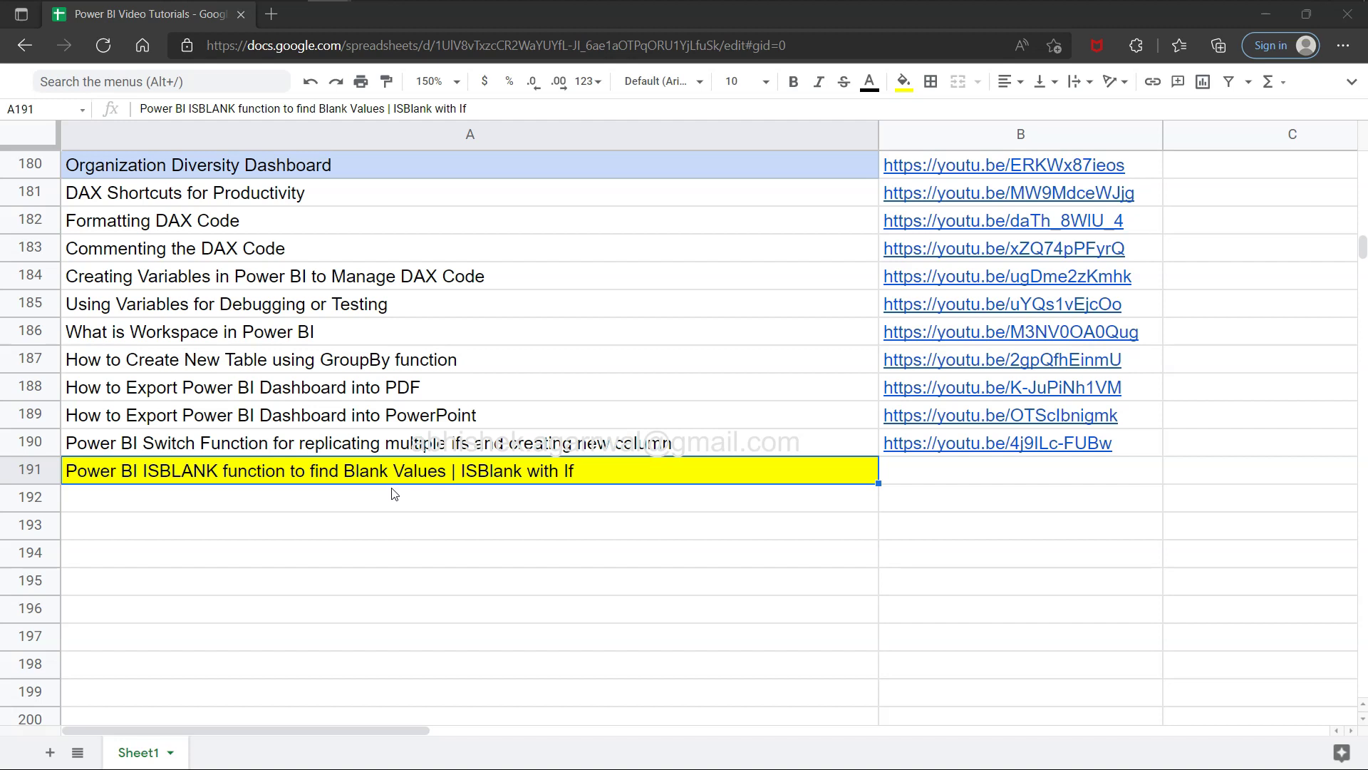
key("alt+Tab")
key("Tab")
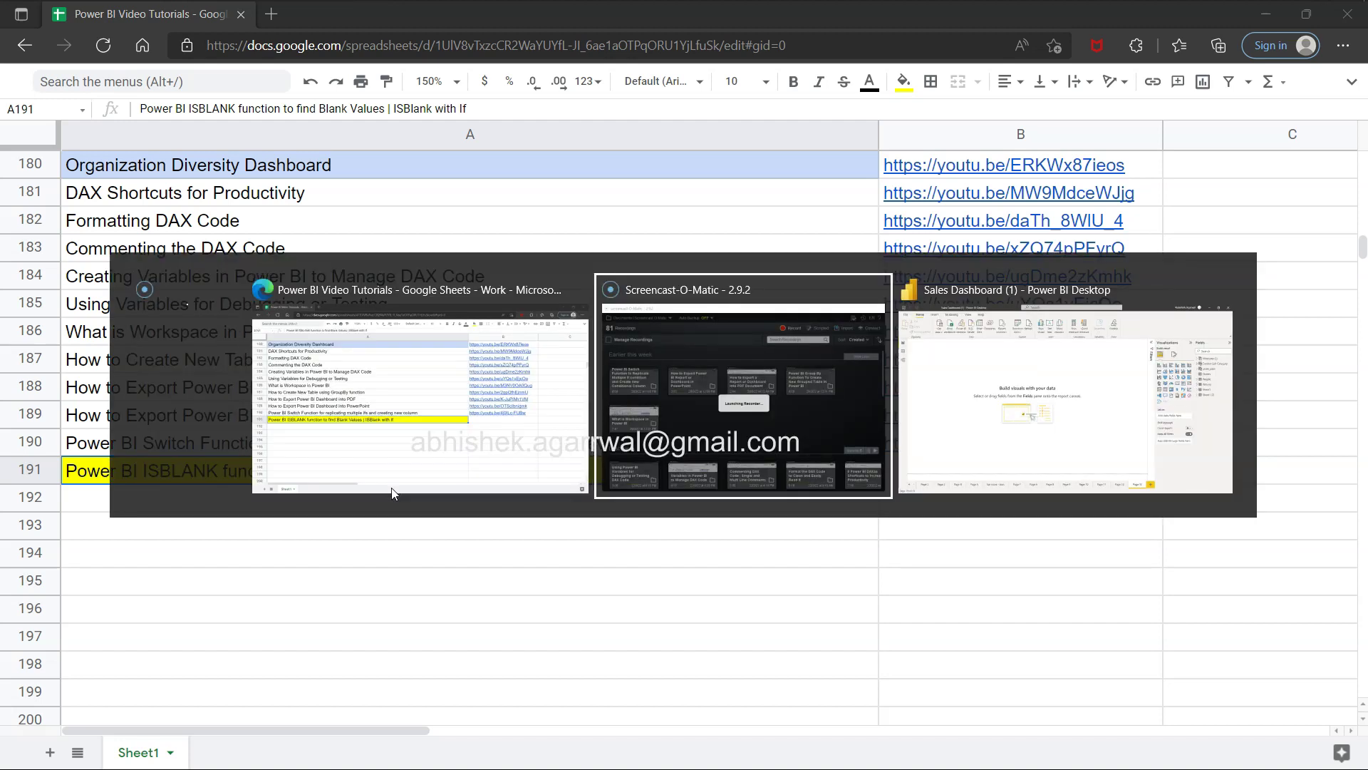
key("Tab")
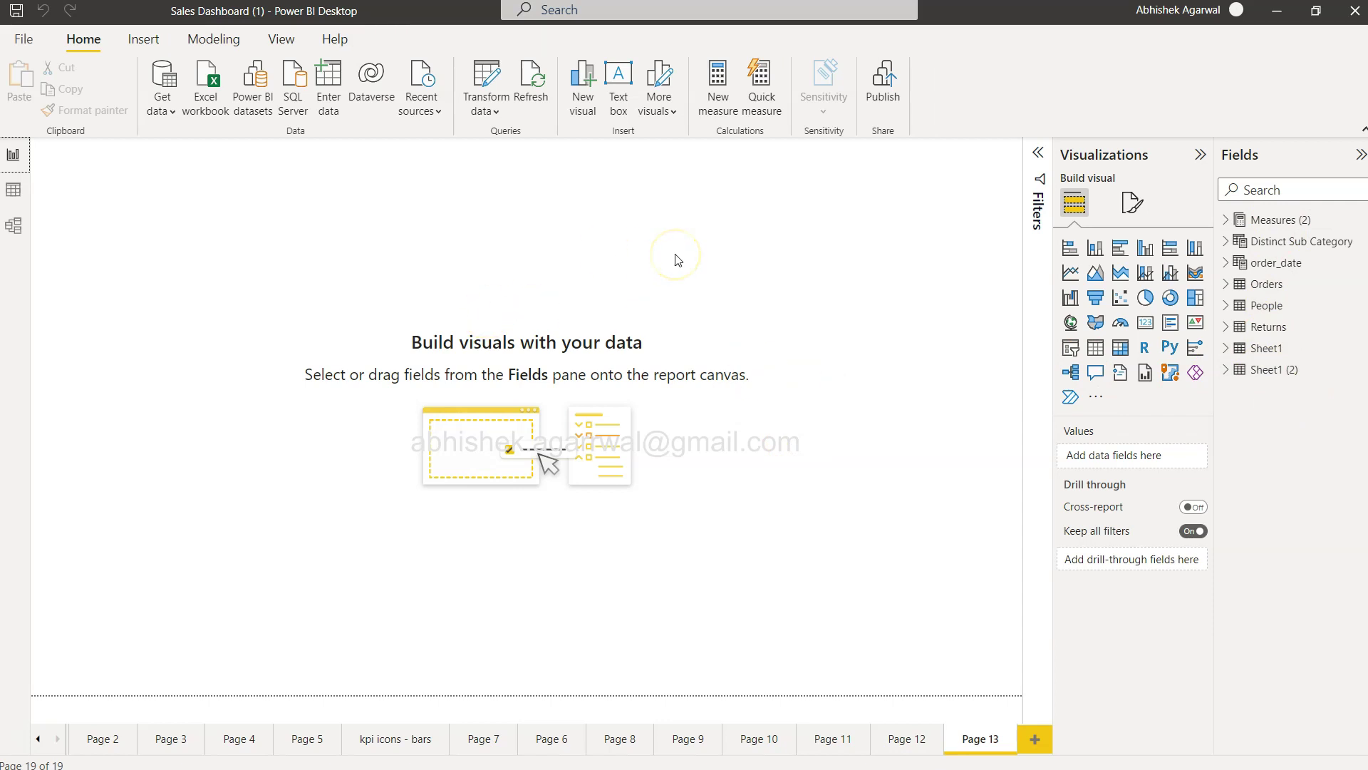
- Start an Enter data table and name its two columns Name and Age
left_click(330, 92)
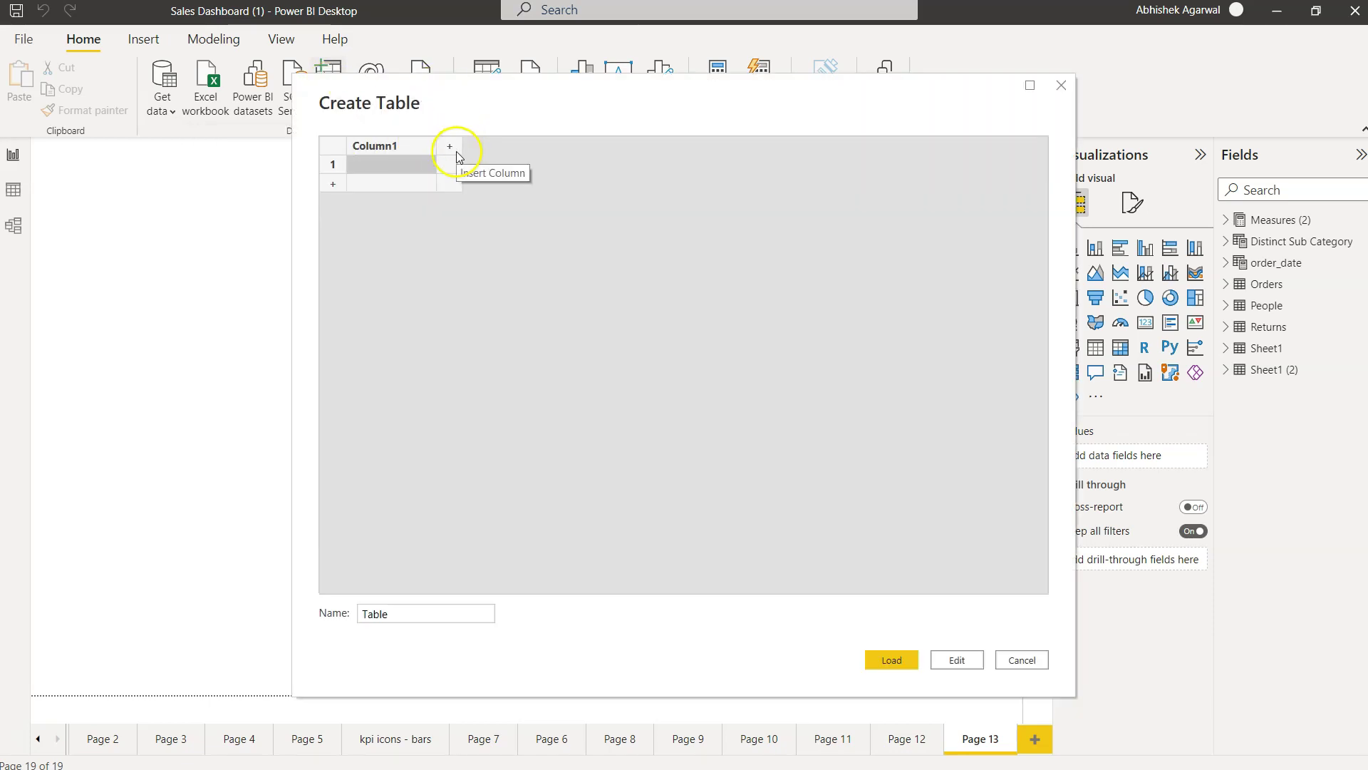
left_click(397, 149)
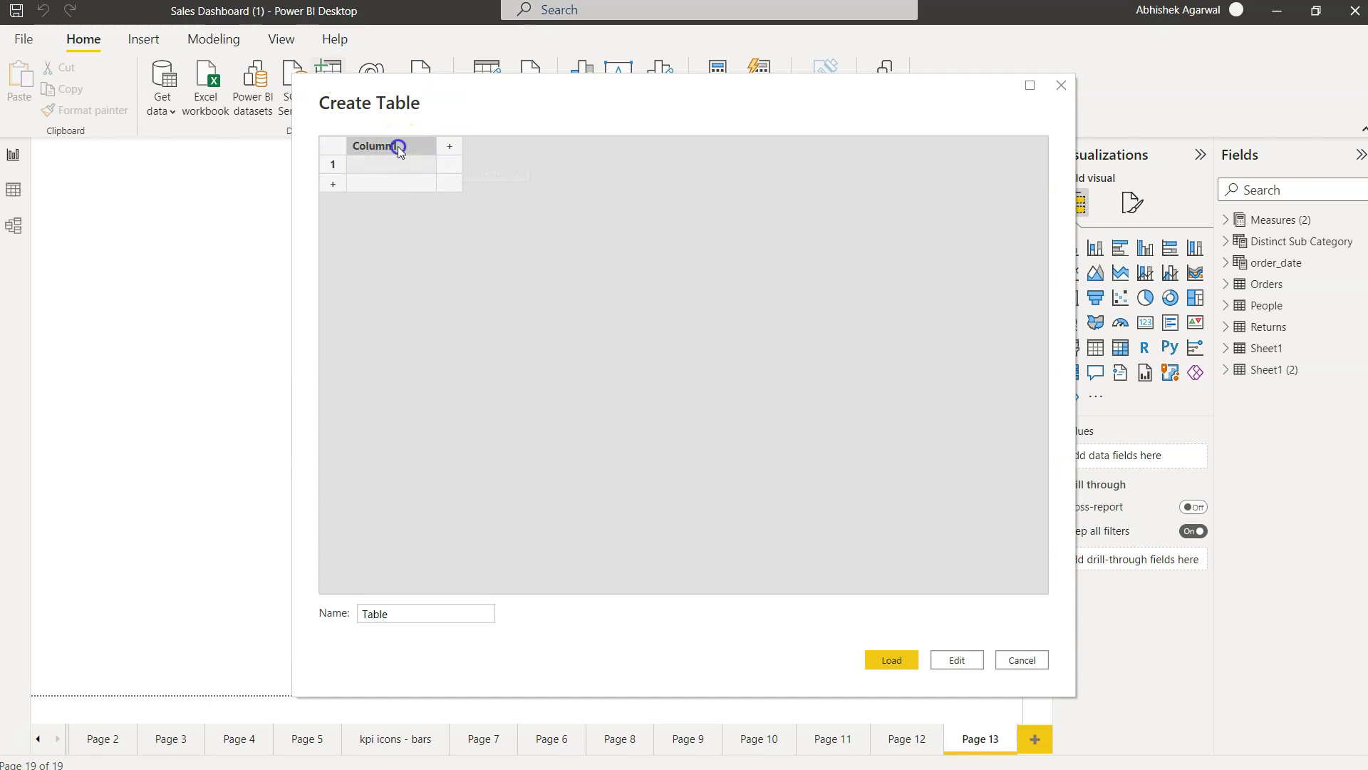
double_click(398, 149)
type("Name")
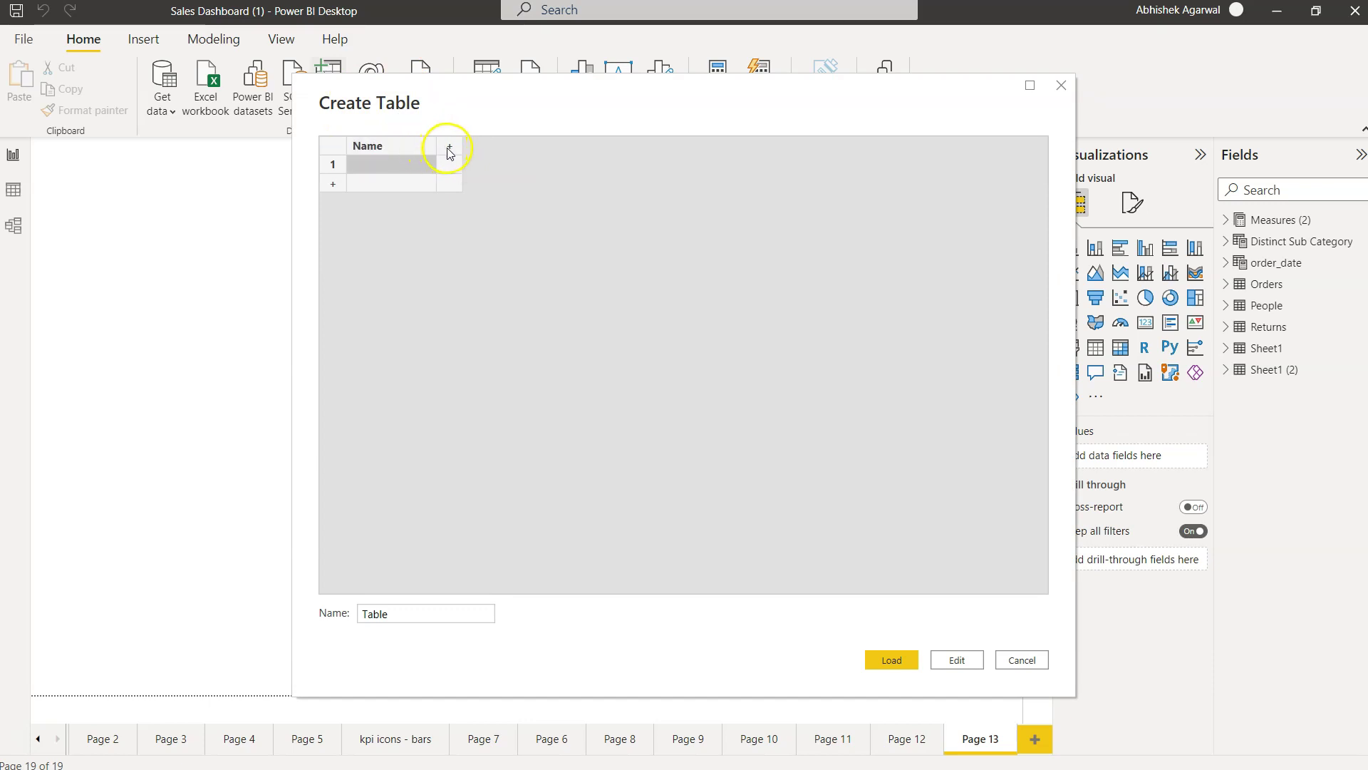
left_click(449, 146)
double_click(447, 147)
type("Age")
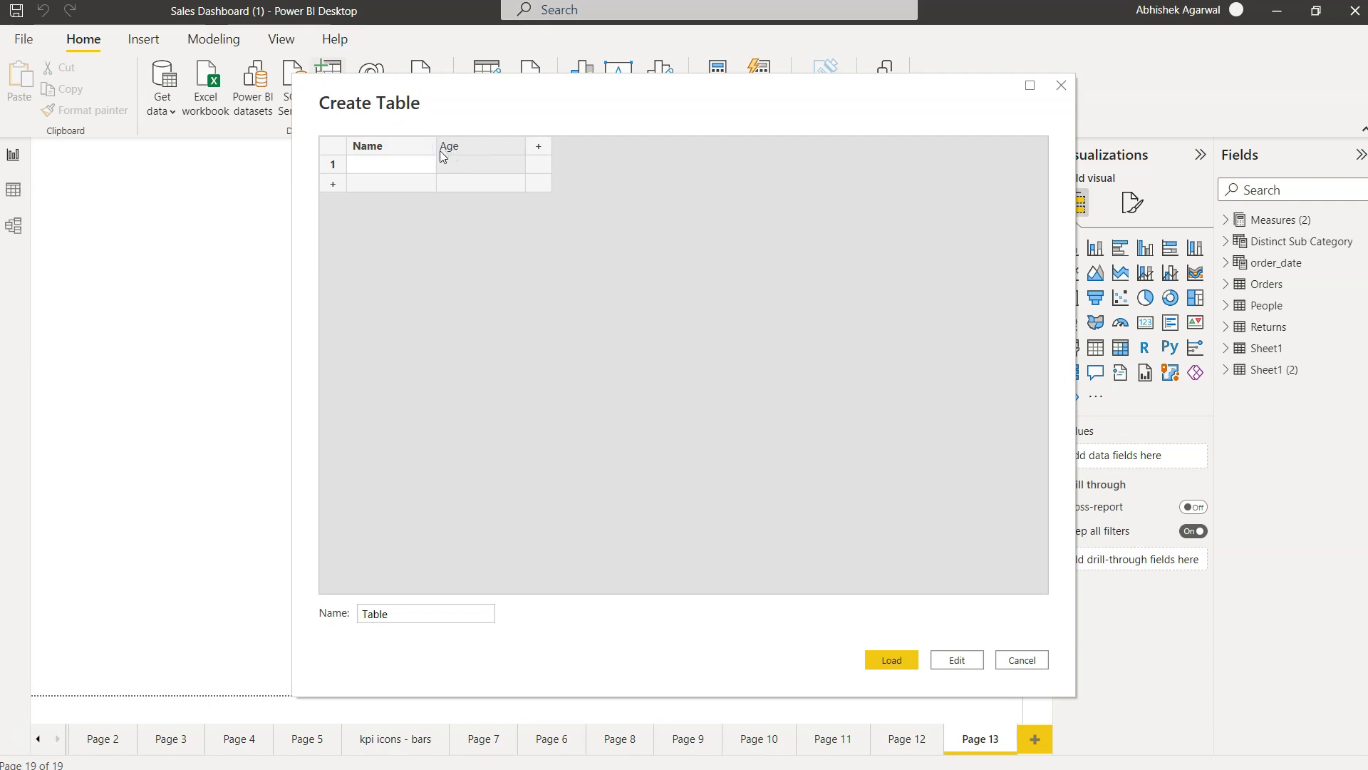
- Enter rows Vishal 25, Vinay (blank), Jyoti 29, Deepak 26 and Aman (blank)
left_click(415, 169)
type("Vishal")
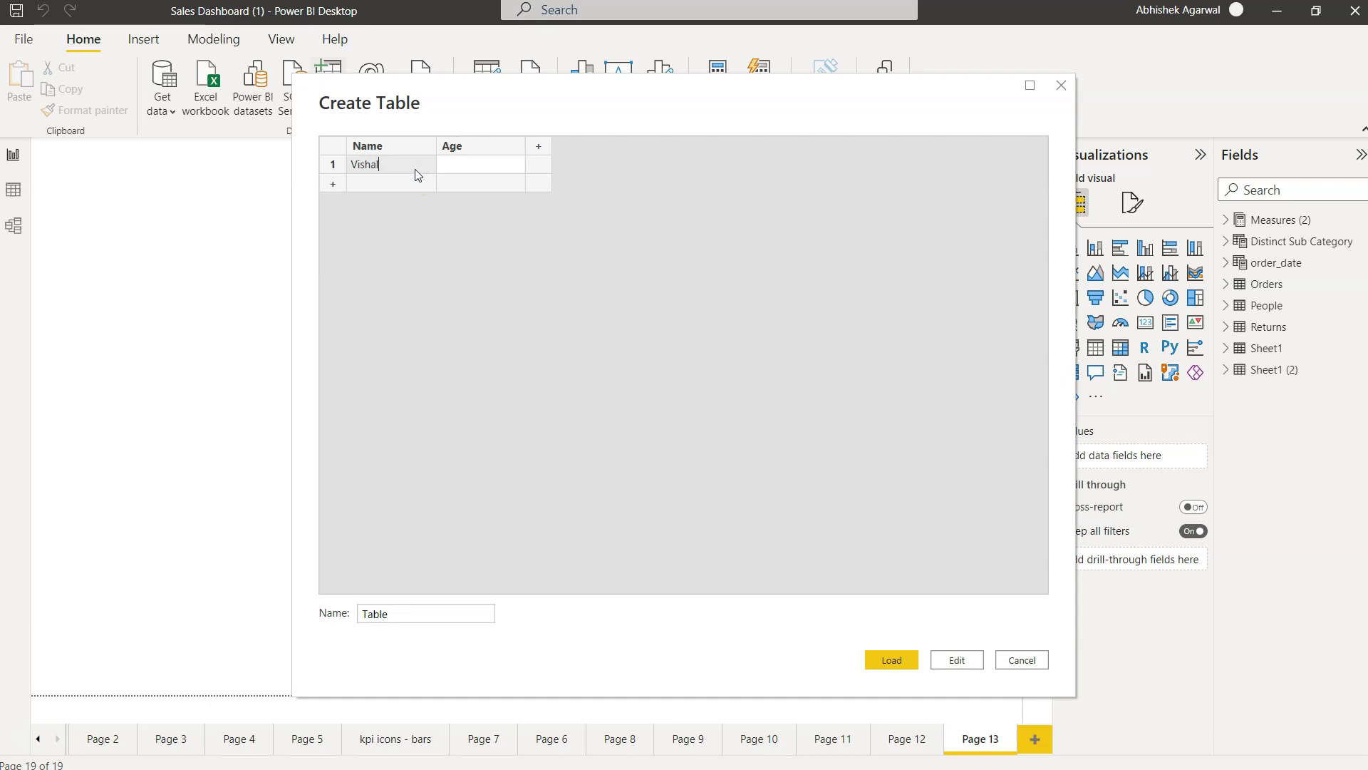
key("Tab")
type("25")
key("Tab")
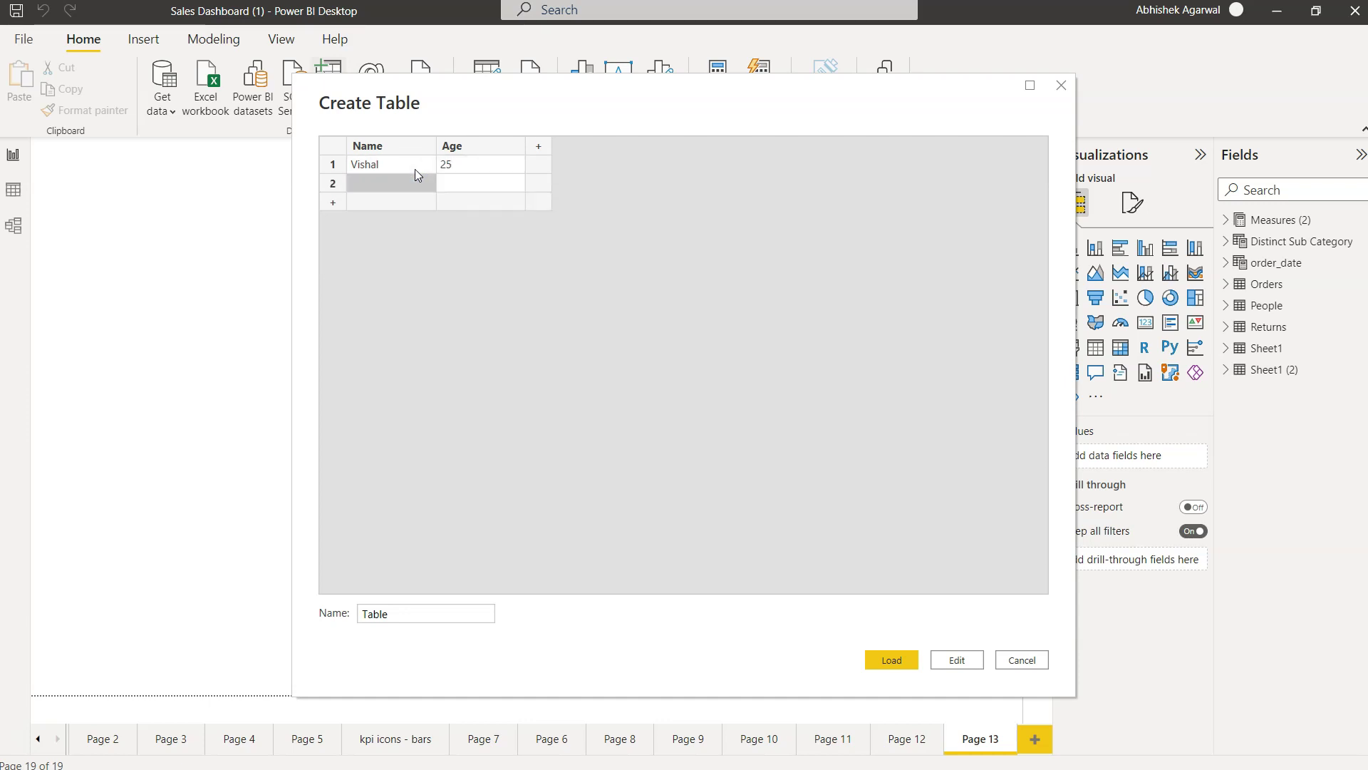
type("Vinay")
key("Tab")
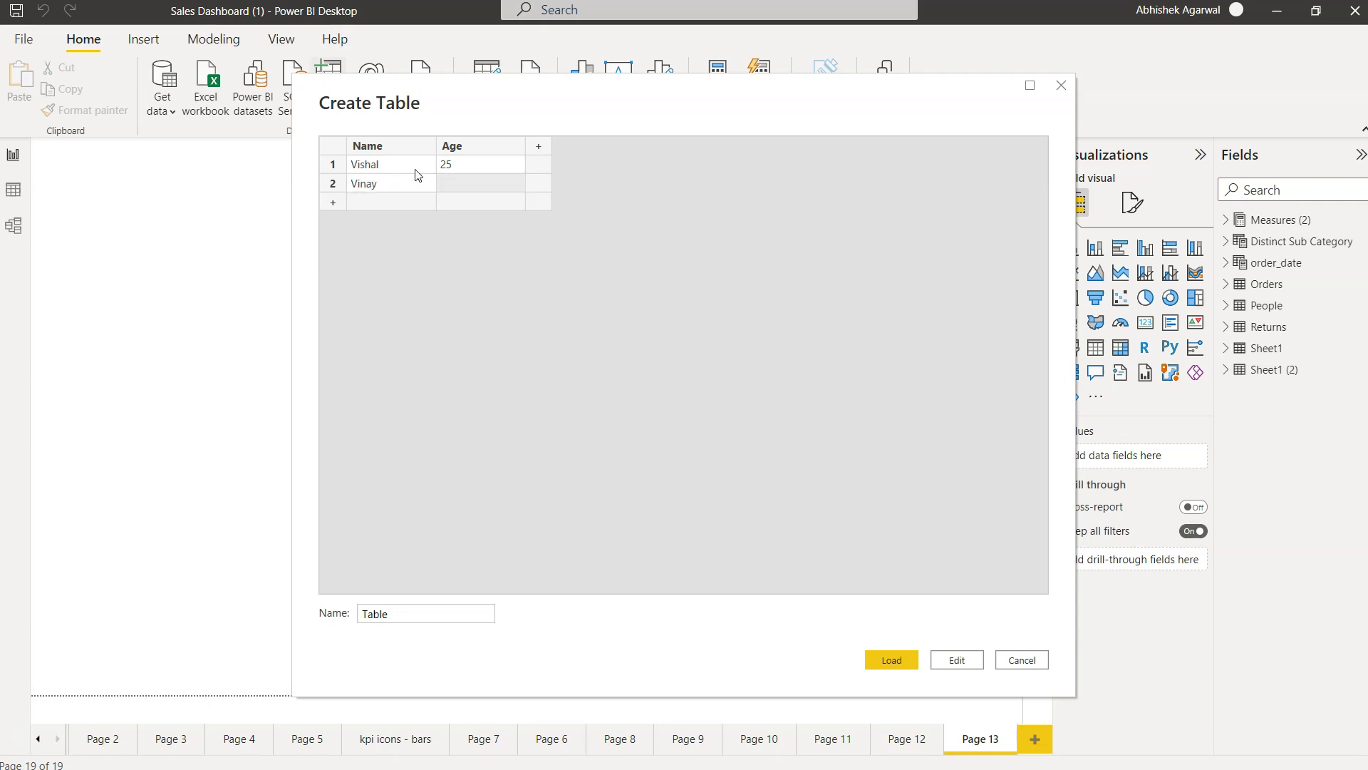
key("Tab")
type("Jyoti")
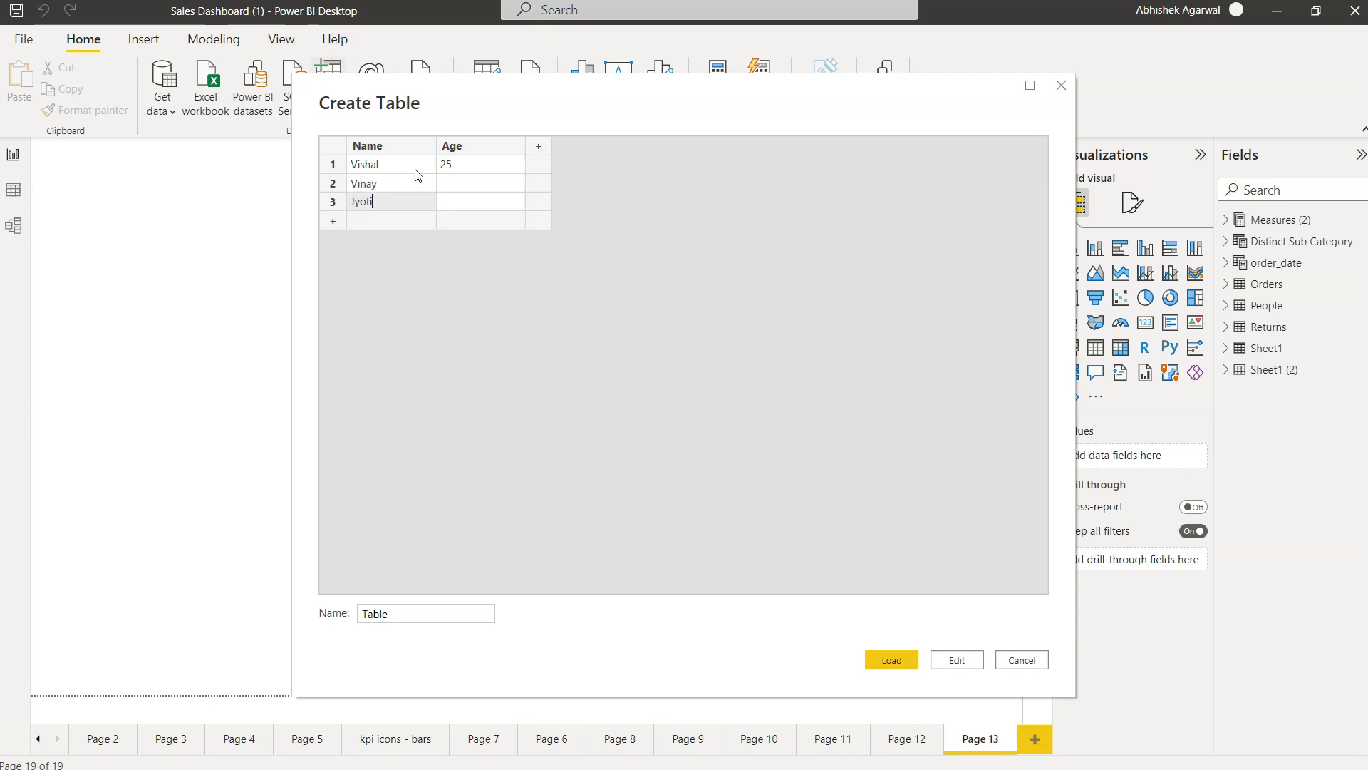
key("Tab")
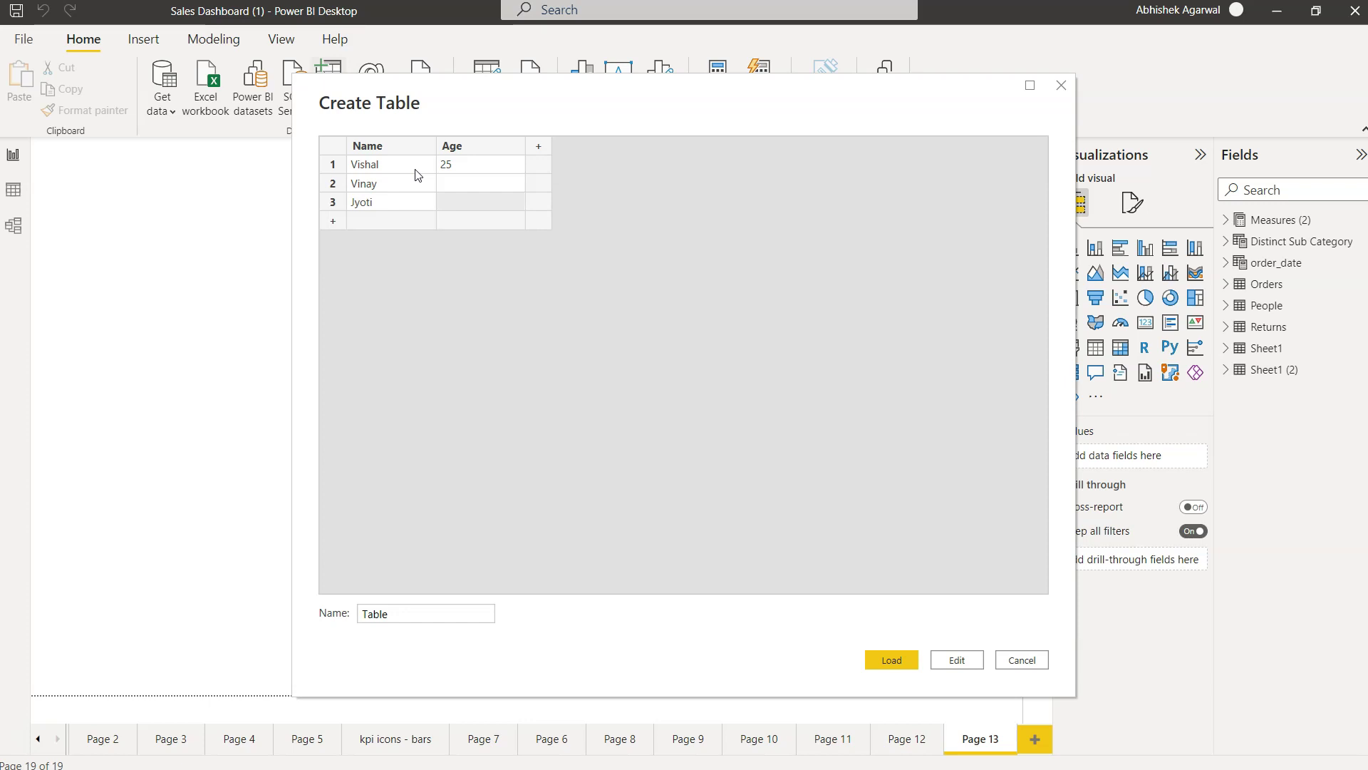
type("29")
key("Tab")
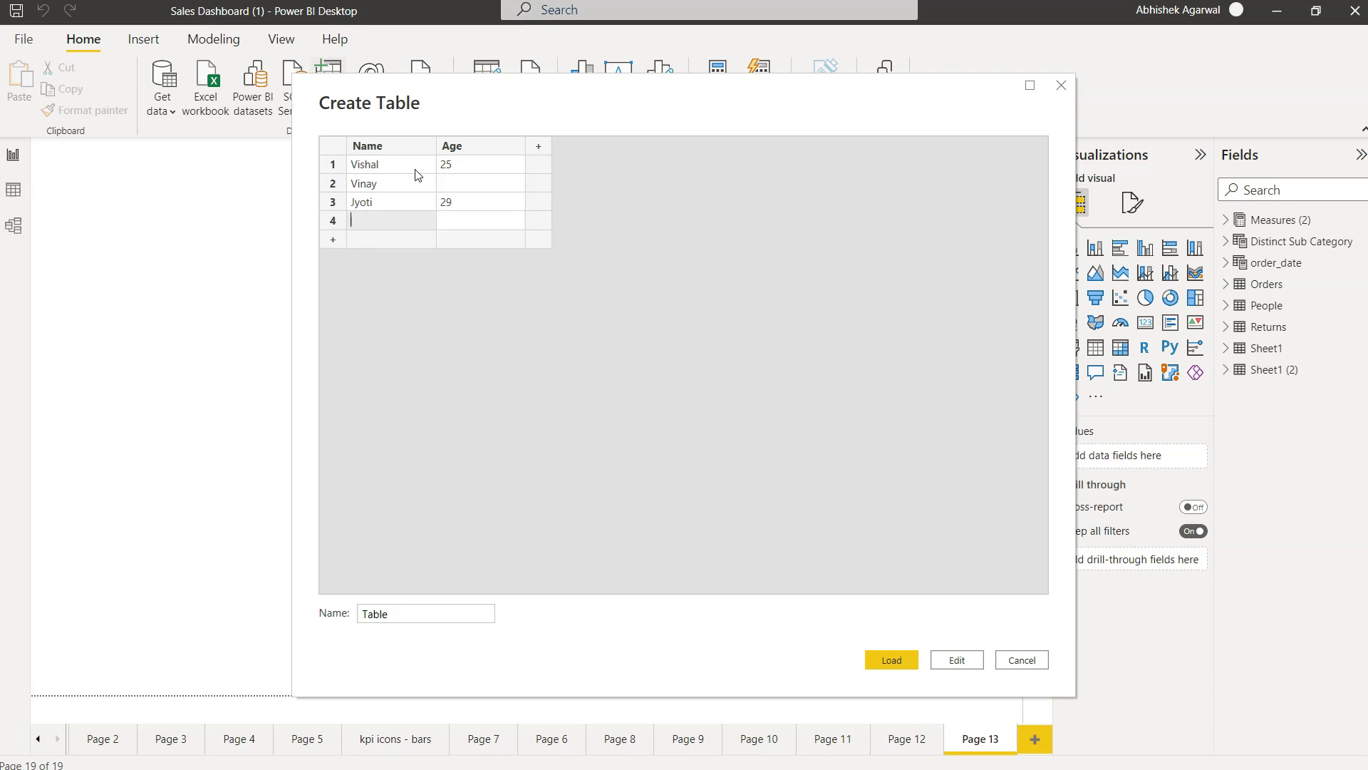
type("Deepa")
type("k")
key("Tab")
type("2")
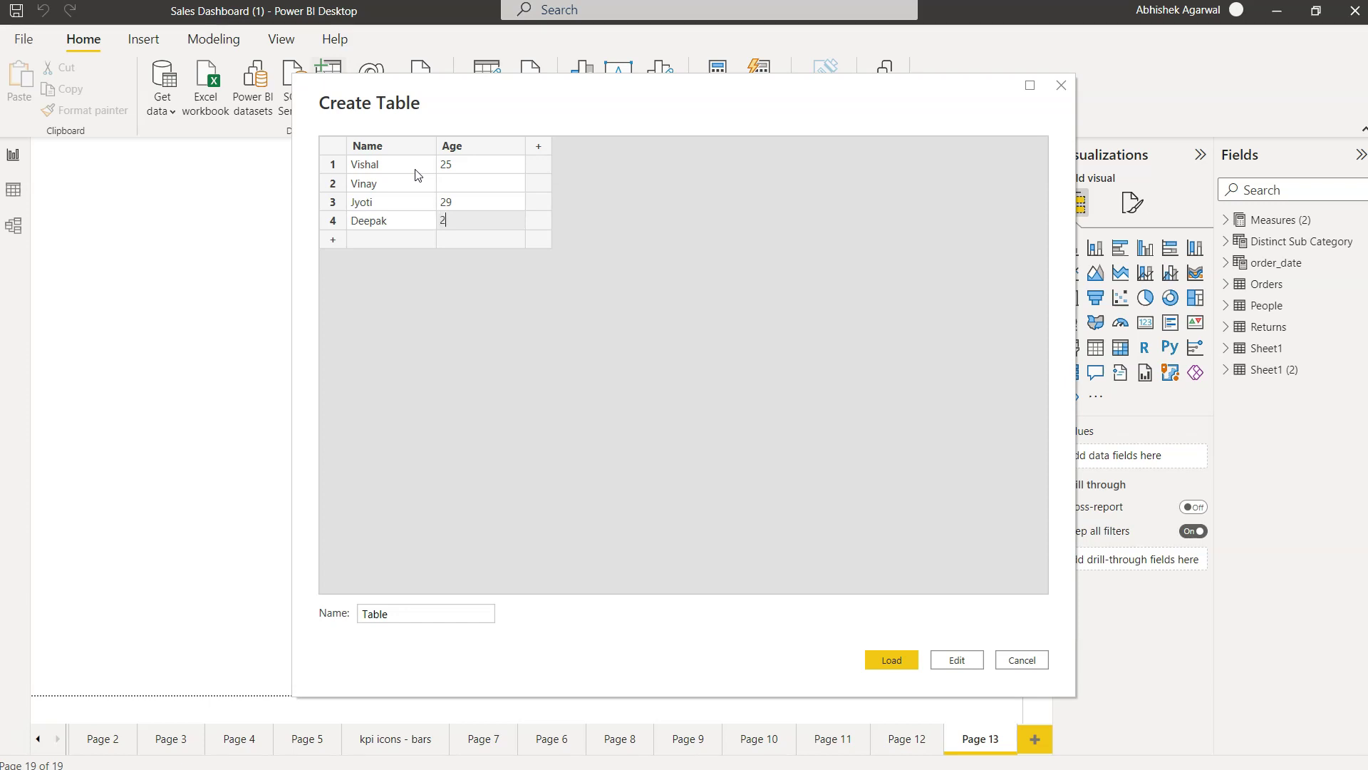
type("6")
key("Tab")
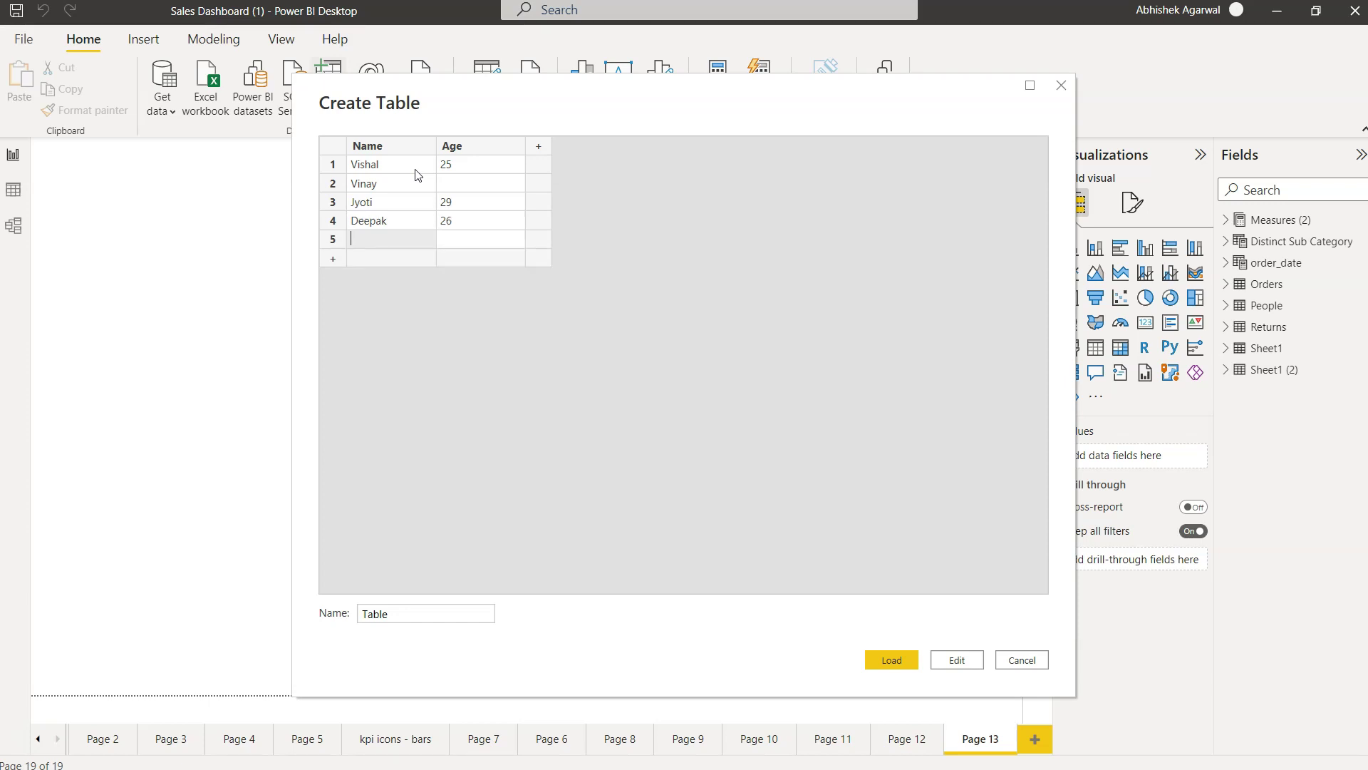
type("A")
key("BackSpace")
type("Aman")
key("Tab")
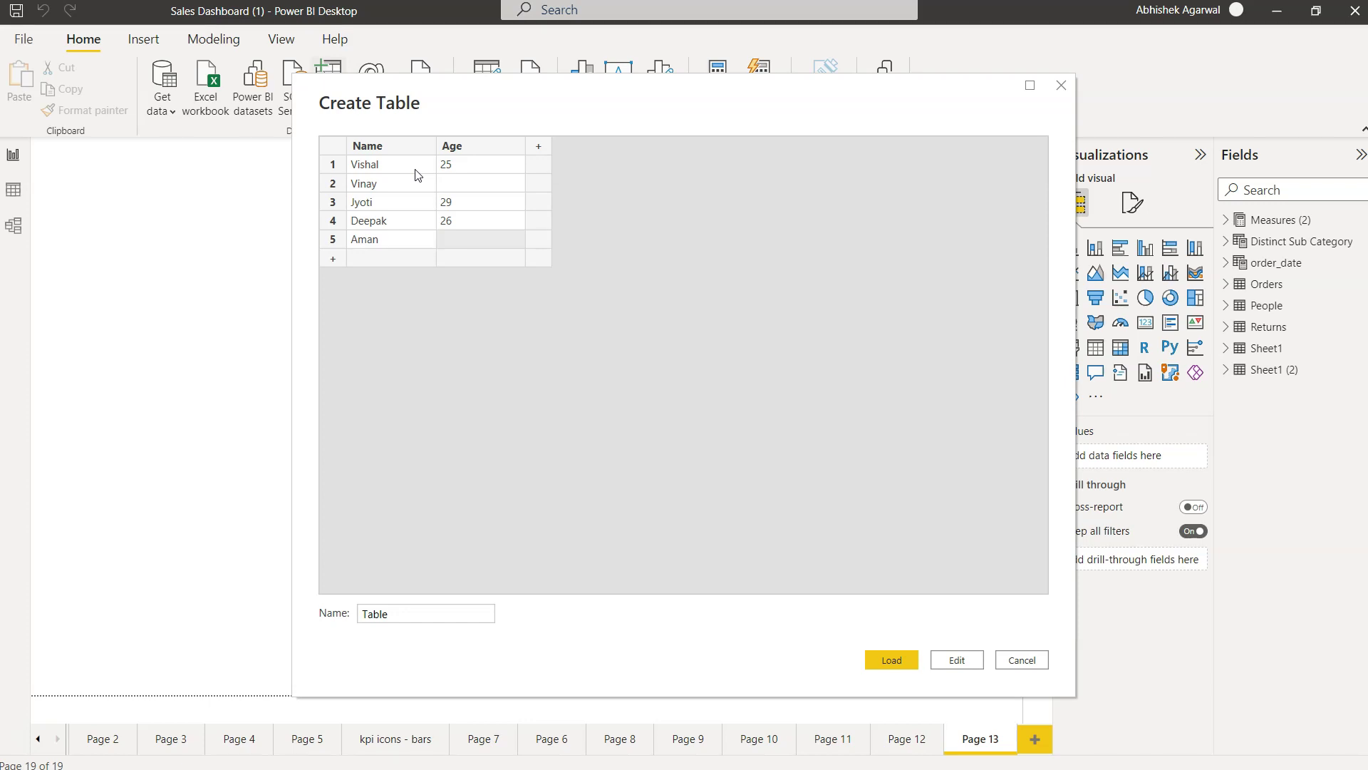
- Replace the default table name with 'Blank Test' and load the table
left_click(403, 613)
left_click_drag(404, 613, 291, 613)
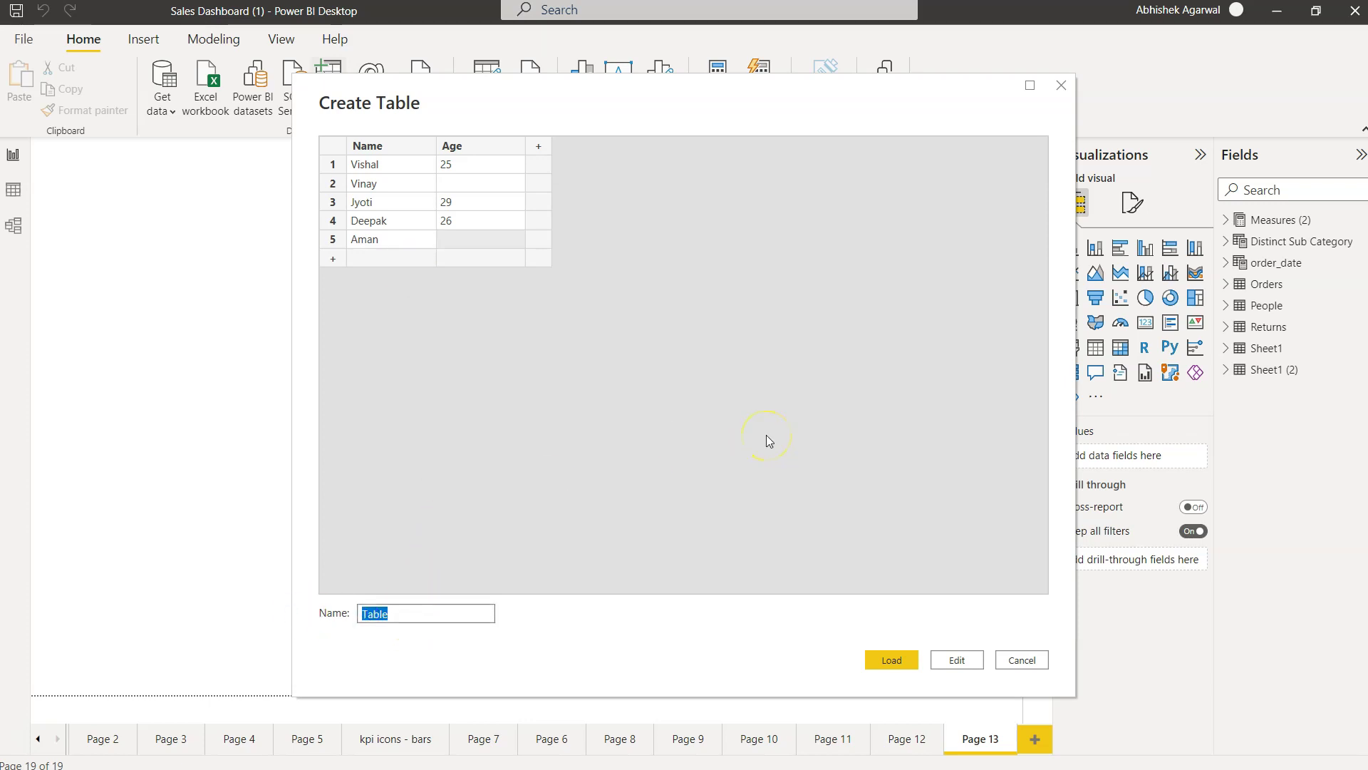
type("Blank")
type(" Test")
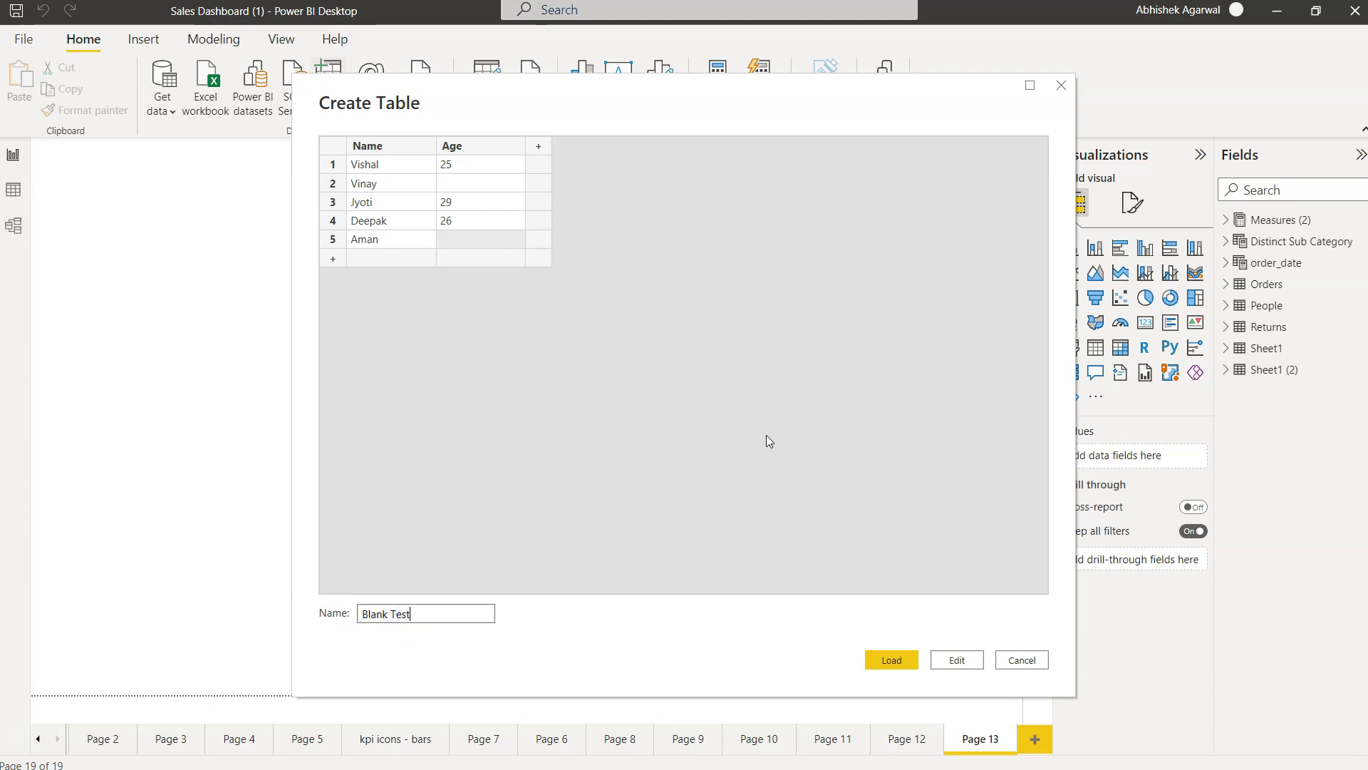
left_click(890, 659)
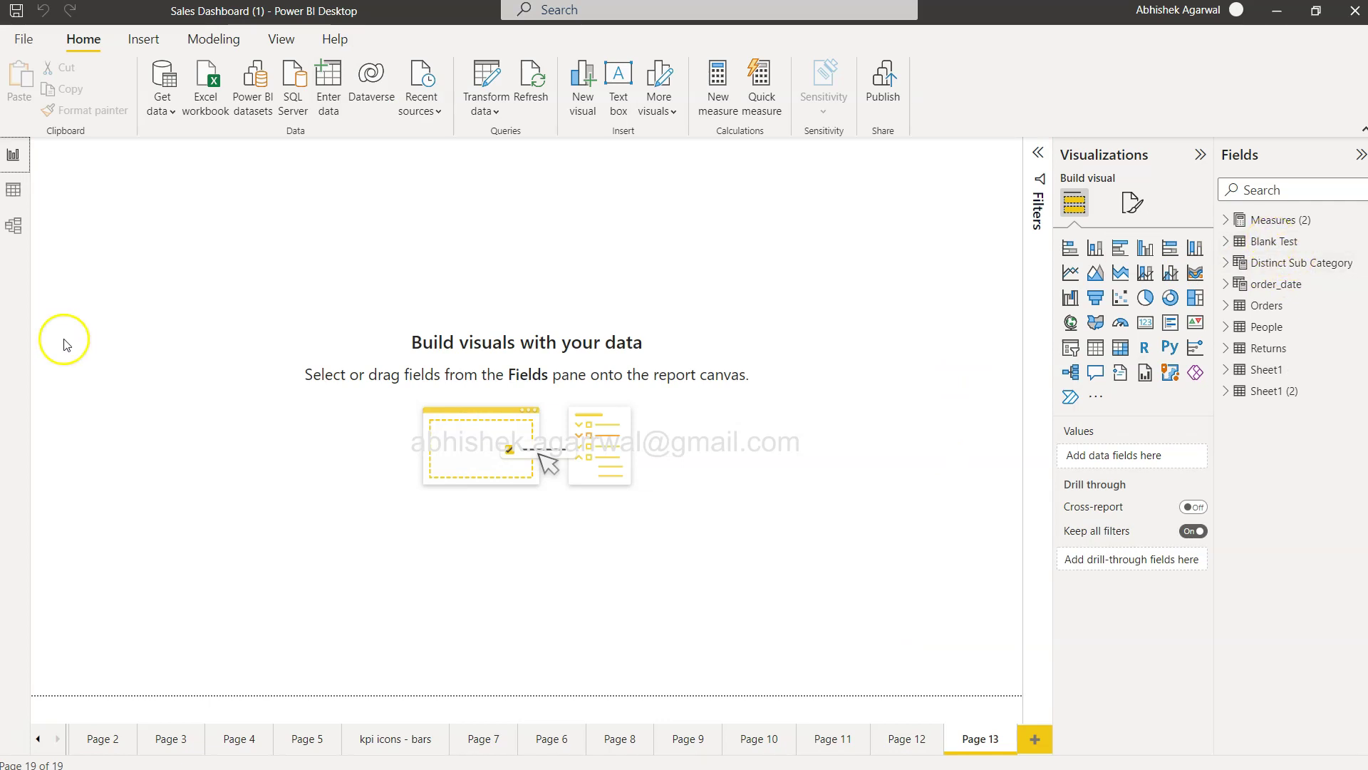
- Switch to Data view to show the Blank Test rows
left_click(13, 189)
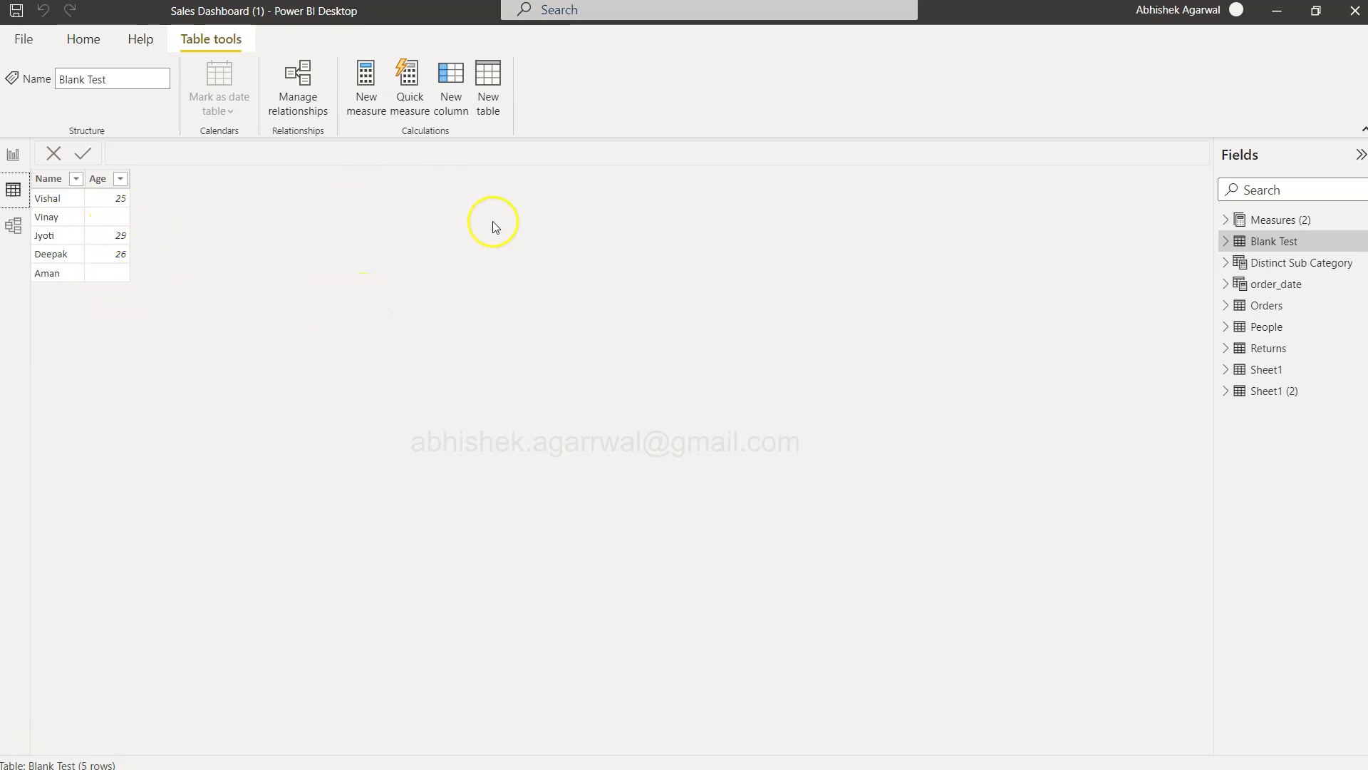
- Create the calculated column Find Blank = ISBLANK('Blank Test'[Age])
left_click(450, 88)
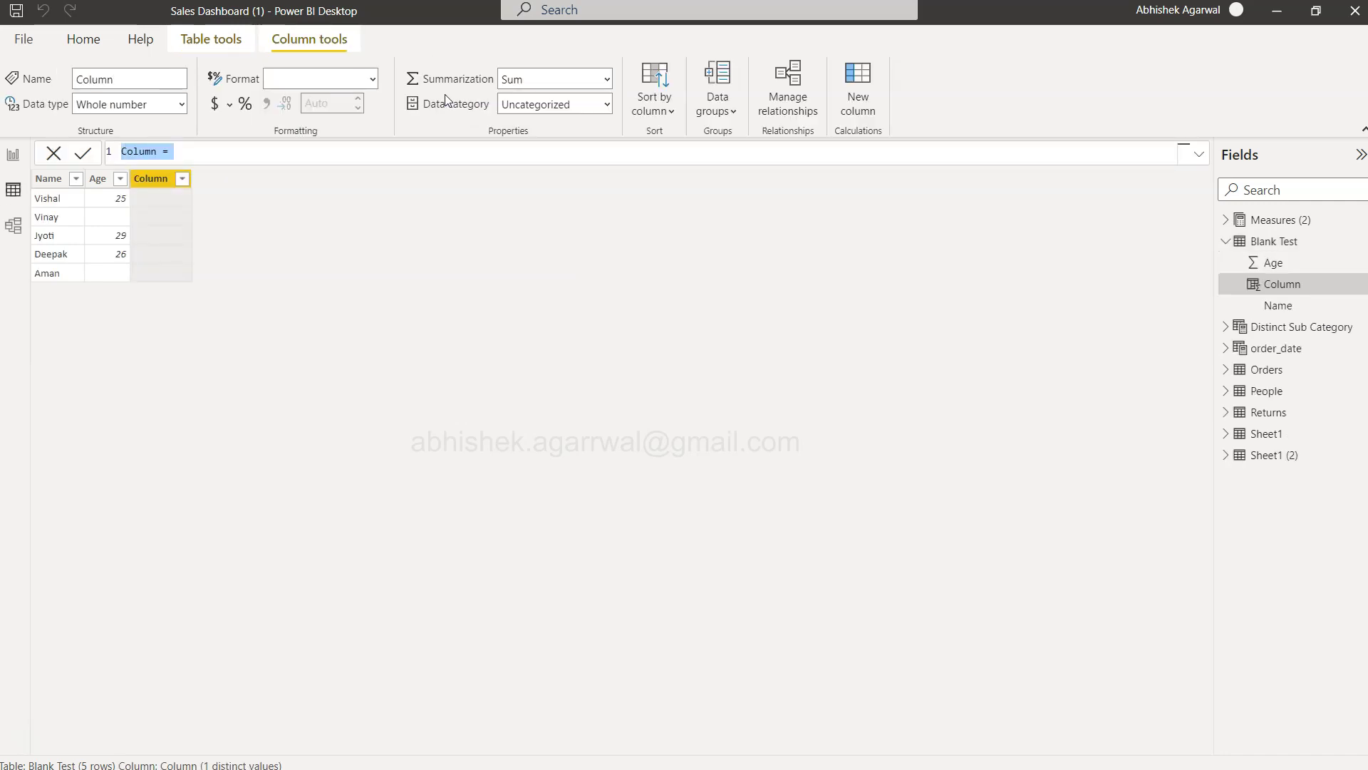
key("BackSpace")
type("Find Blank =")
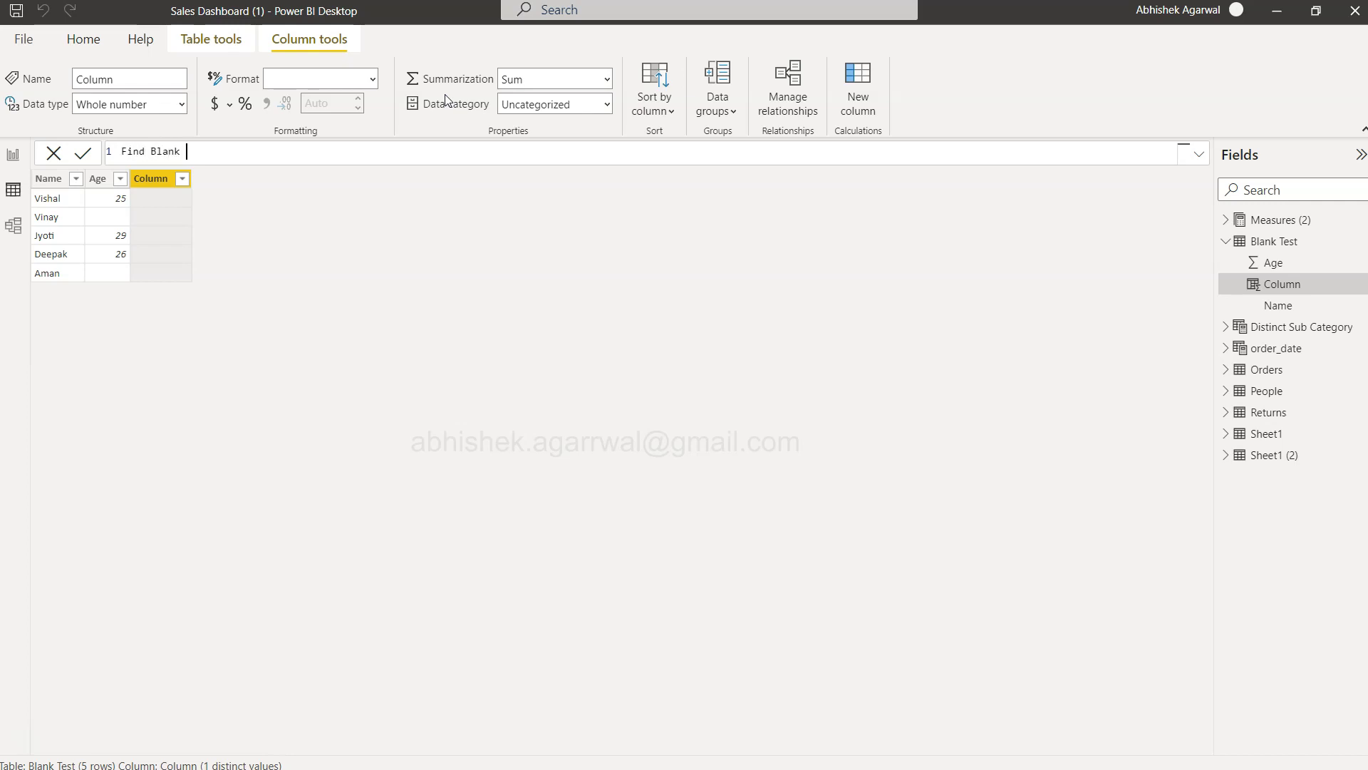
key("BackSpace")
key("BackSpace")
key("BackSpace")
type("k = s")
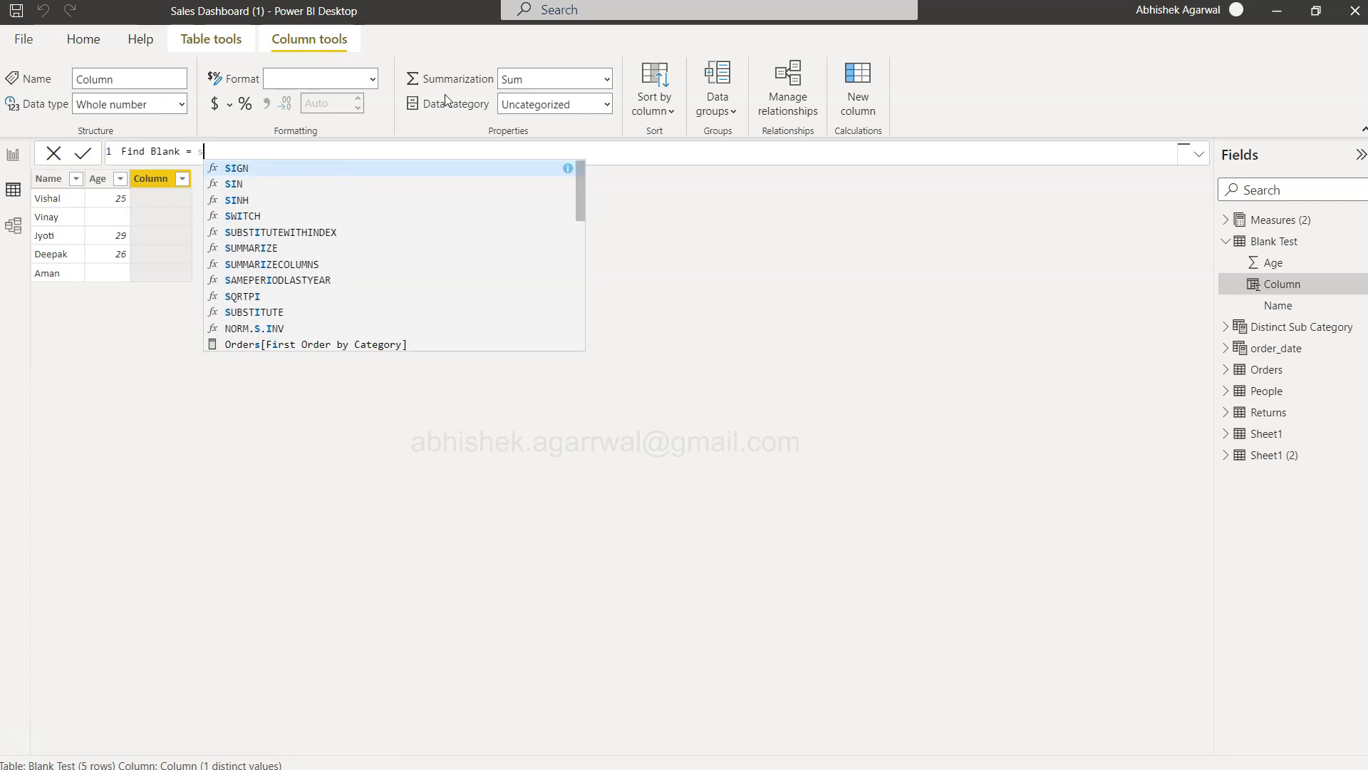
key("BackSpace")
type("ISBLANK(")
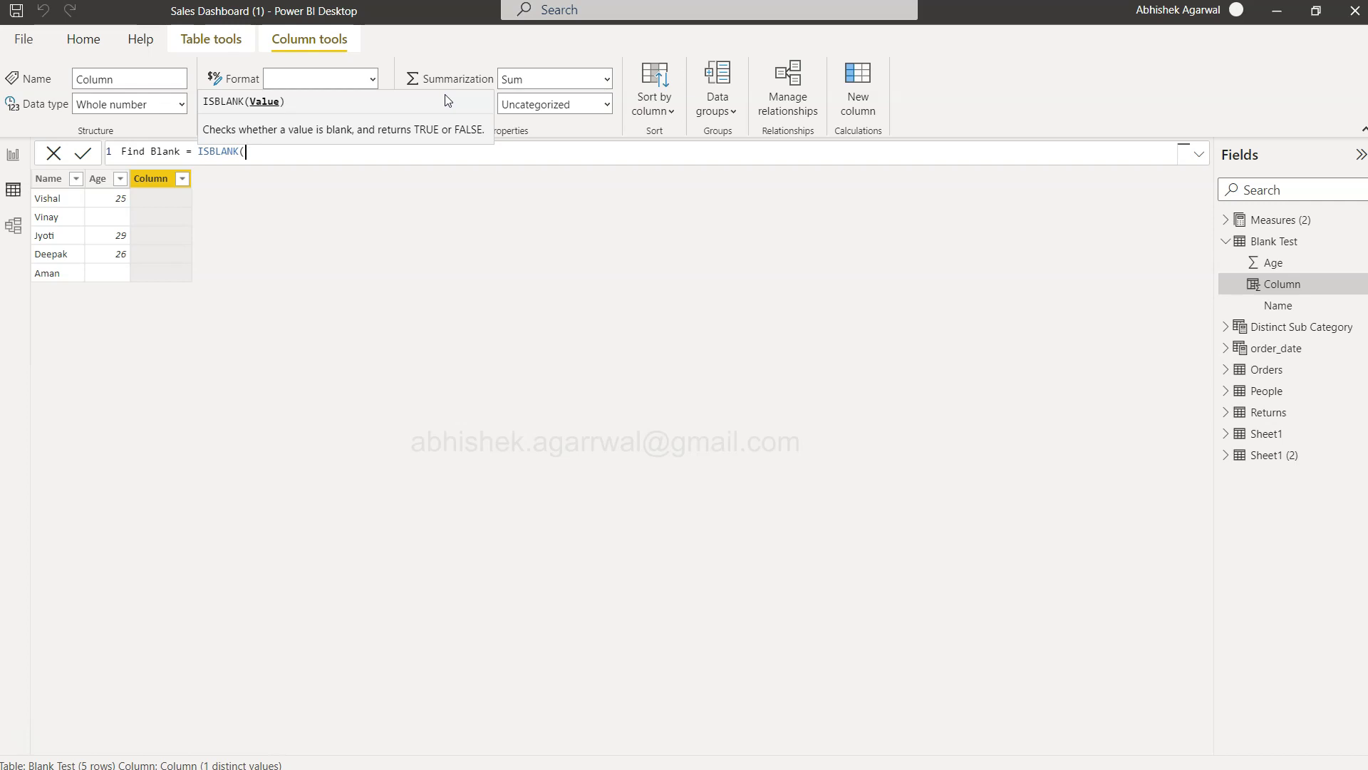
type("age")
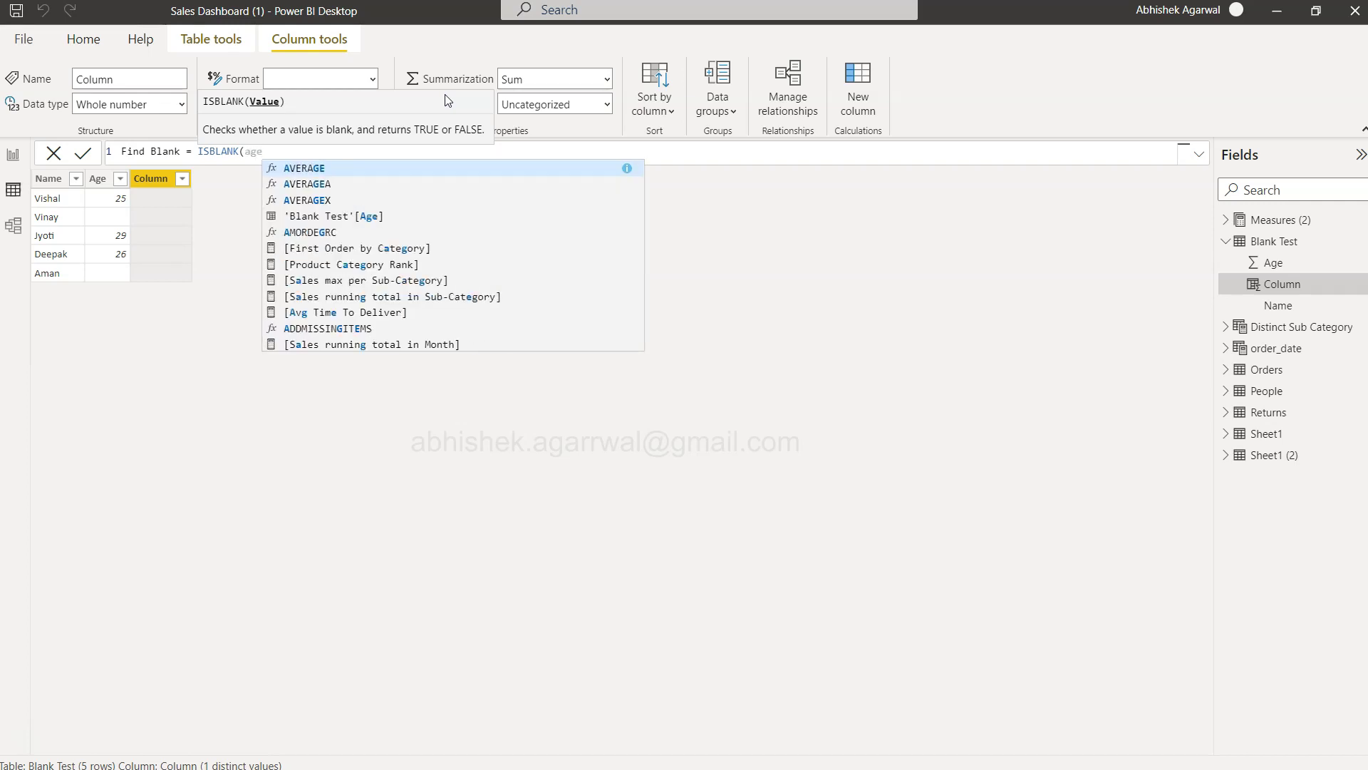
key("Down")
key("Down")
key("Down")
key("Tab")
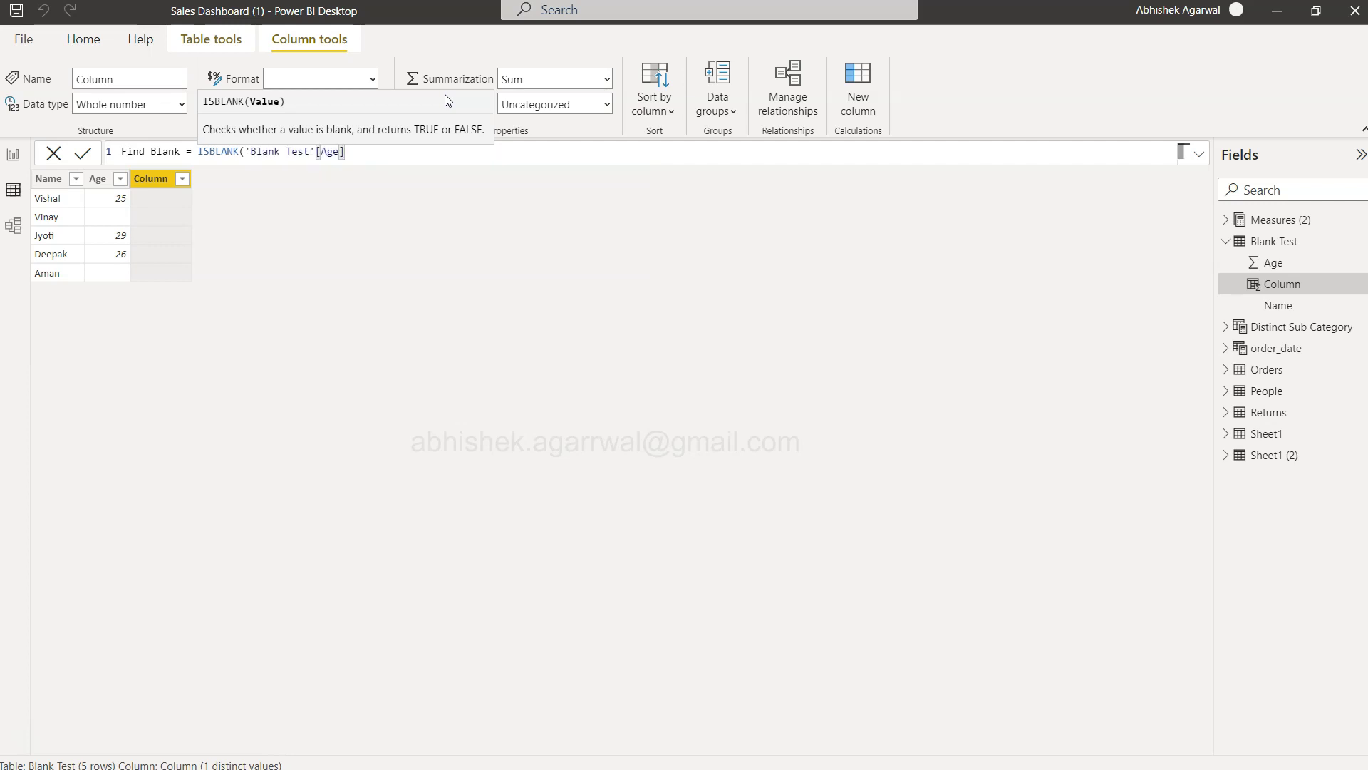
type(")")
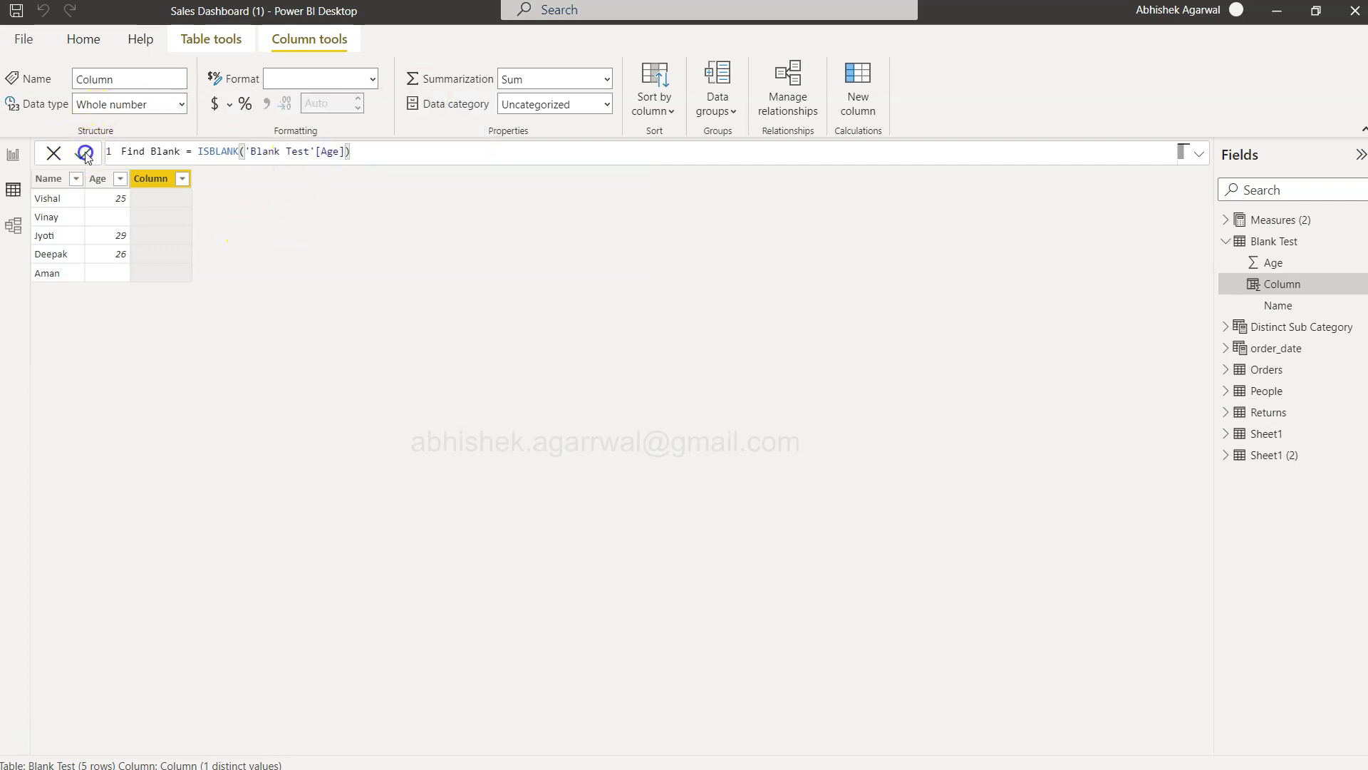
left_click(85, 154)
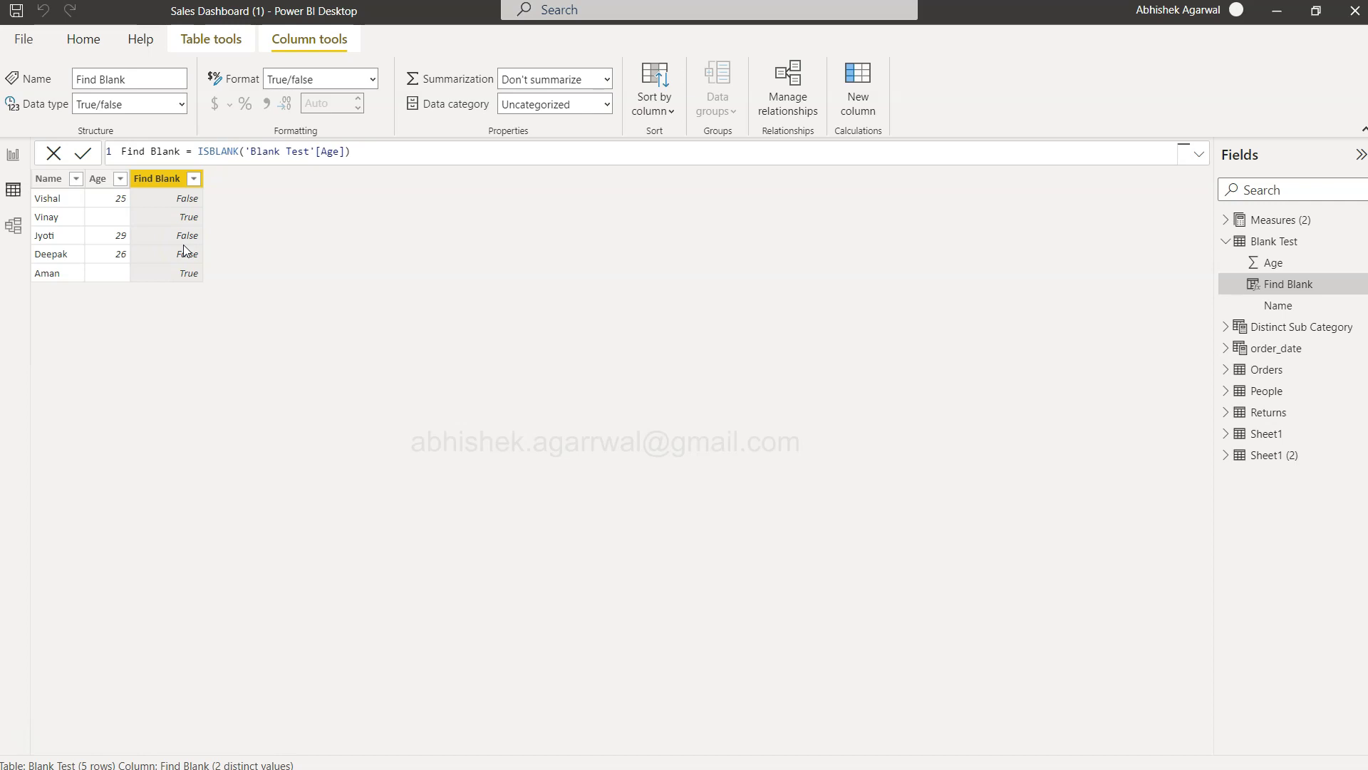
- Return to the Find Blank formula, then add another column from Column tools
left_click(225, 151)
left_click(856, 94)
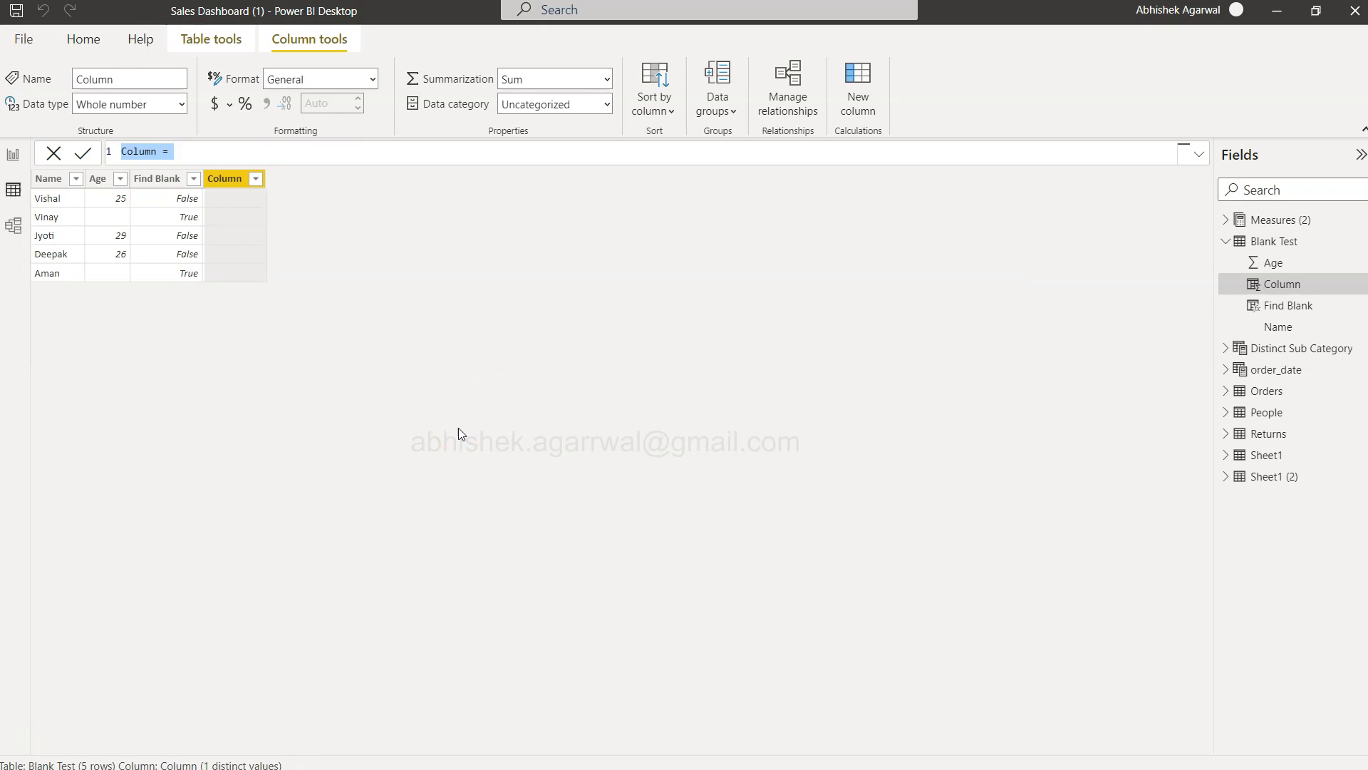
type("Blank with ")
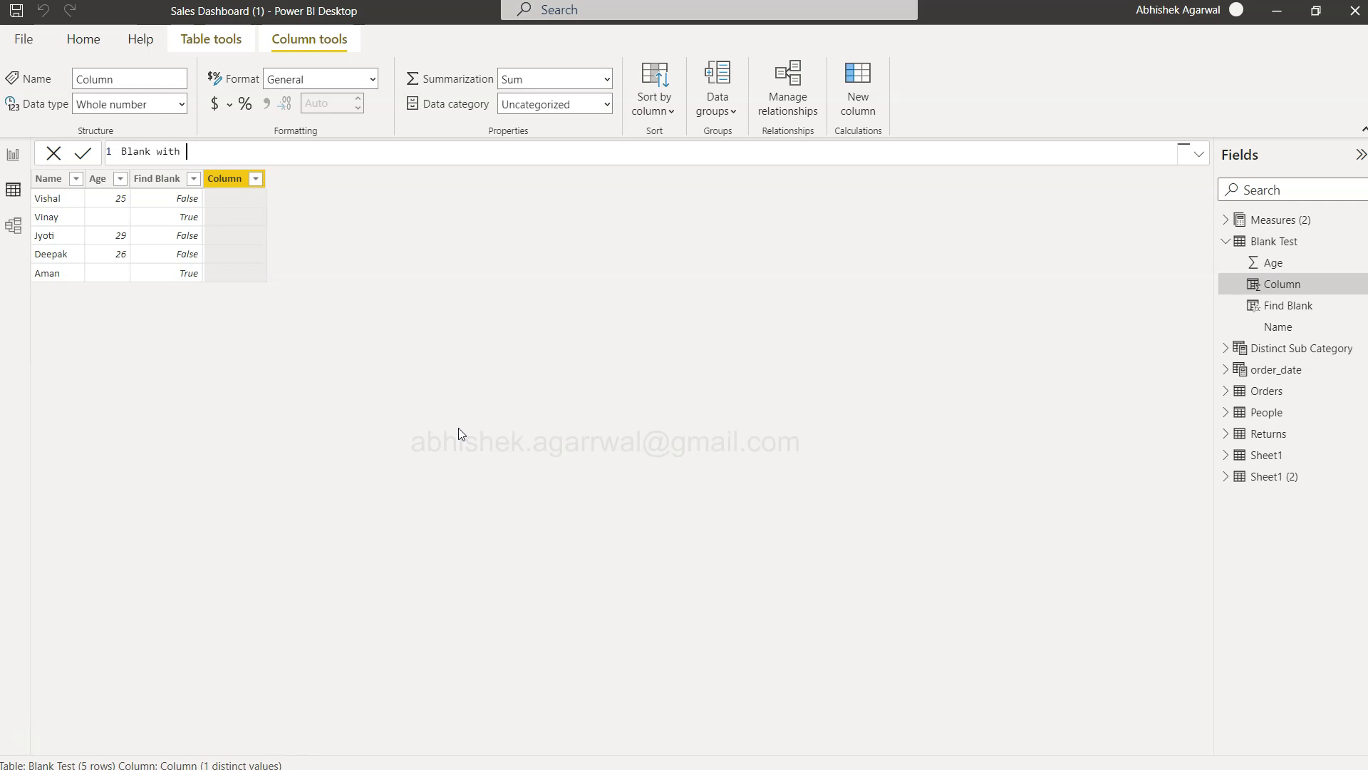
type("If")
- Enter the formula Blank with if = IF(ISBLANK('Blank Test'[Age]),0,'Blank Test'[Age])
key("BackSpace")
key("BackSpace")
type("if = ")
type("if")
key("Tab")
type("(i")
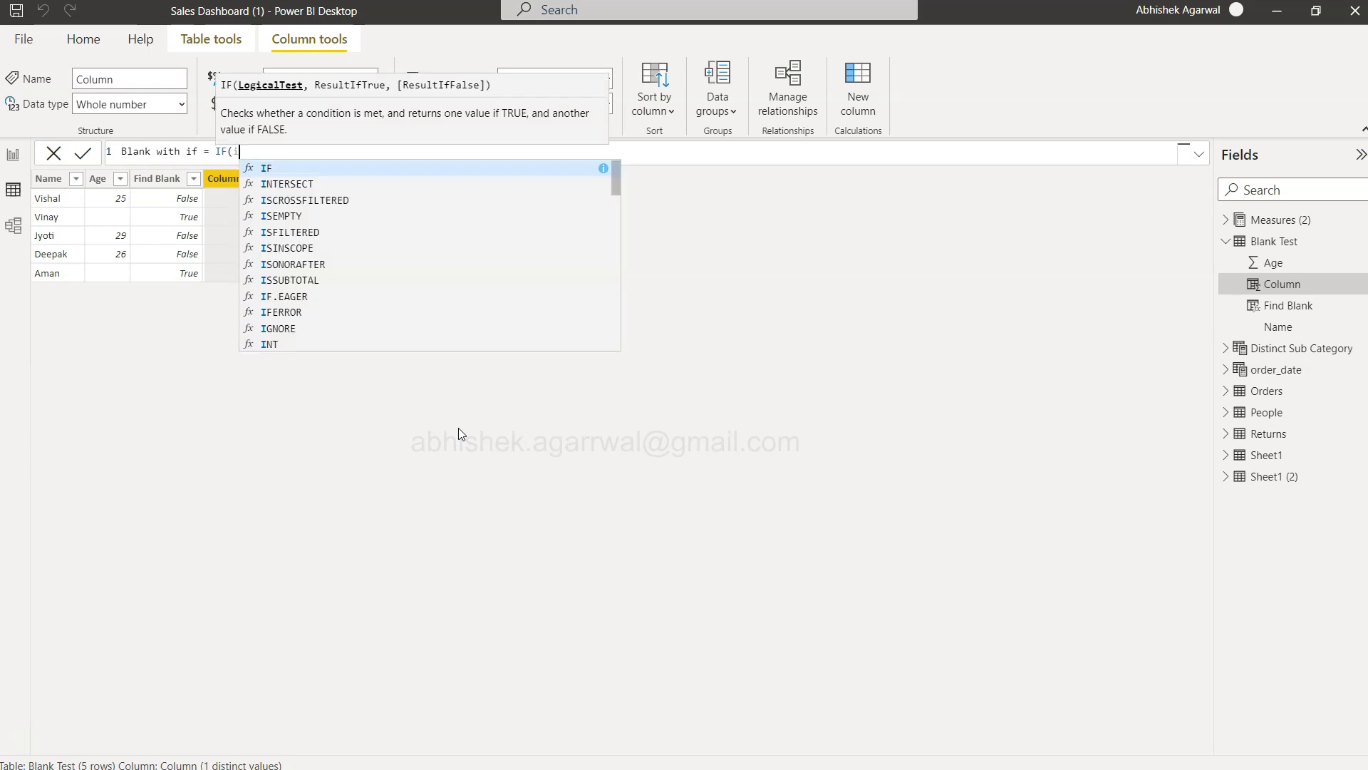
type("sbl")
key("Tab")
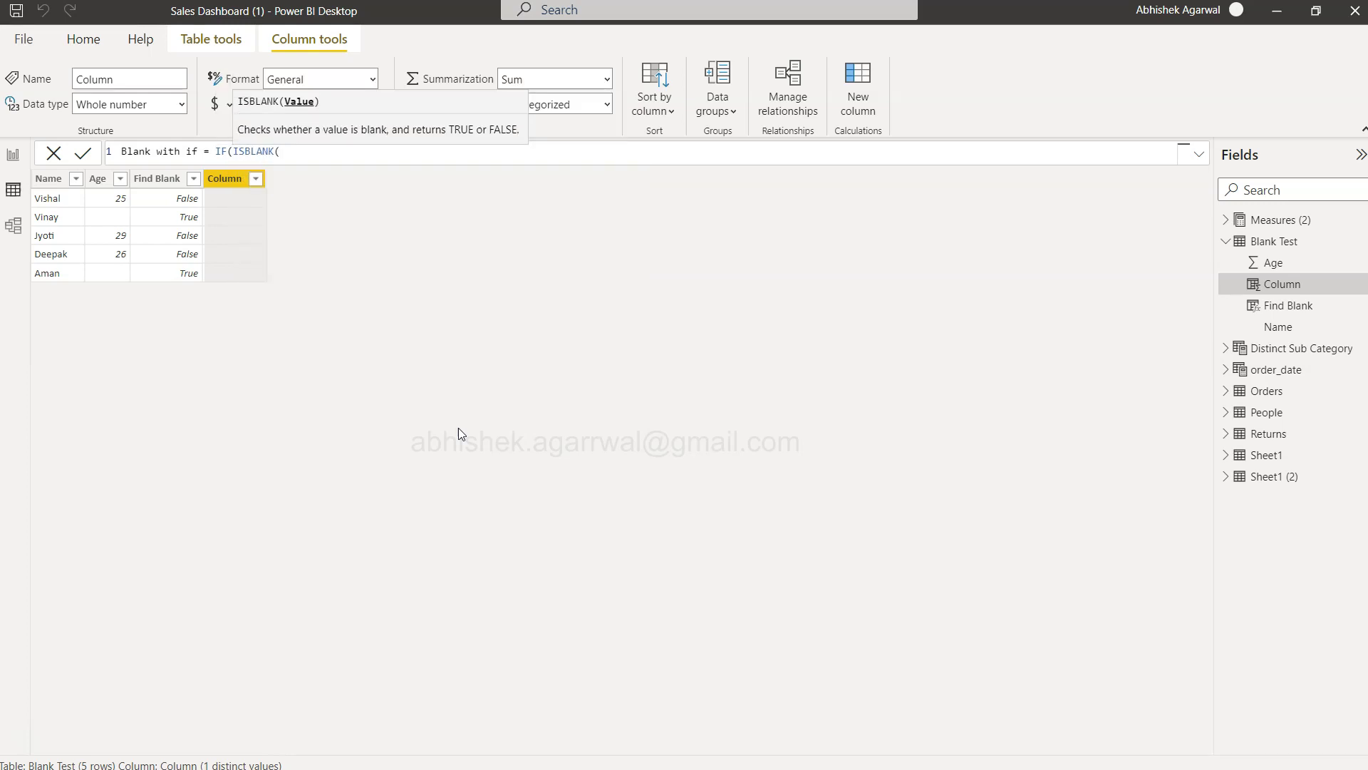
type("a")
key("Down")
key("Down")
key("Down")
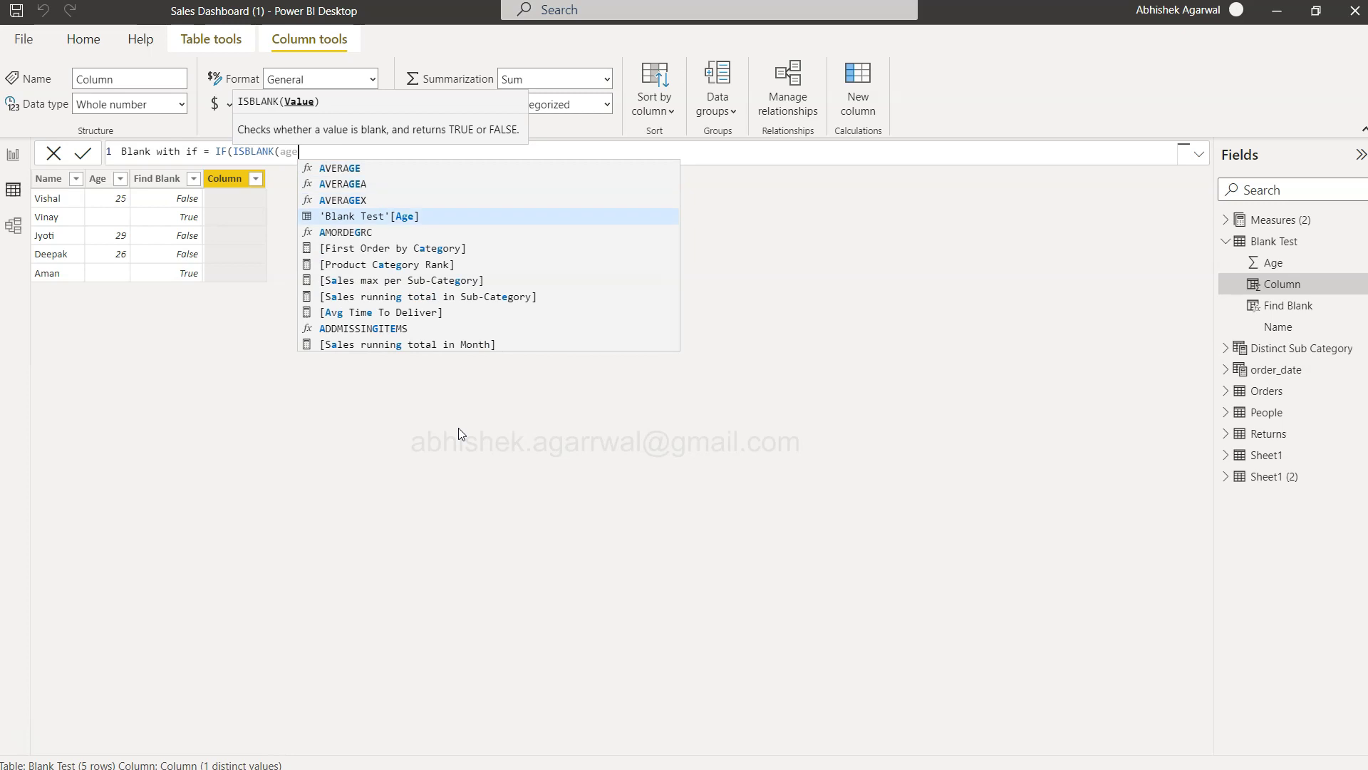
key("Tab")
type(",")
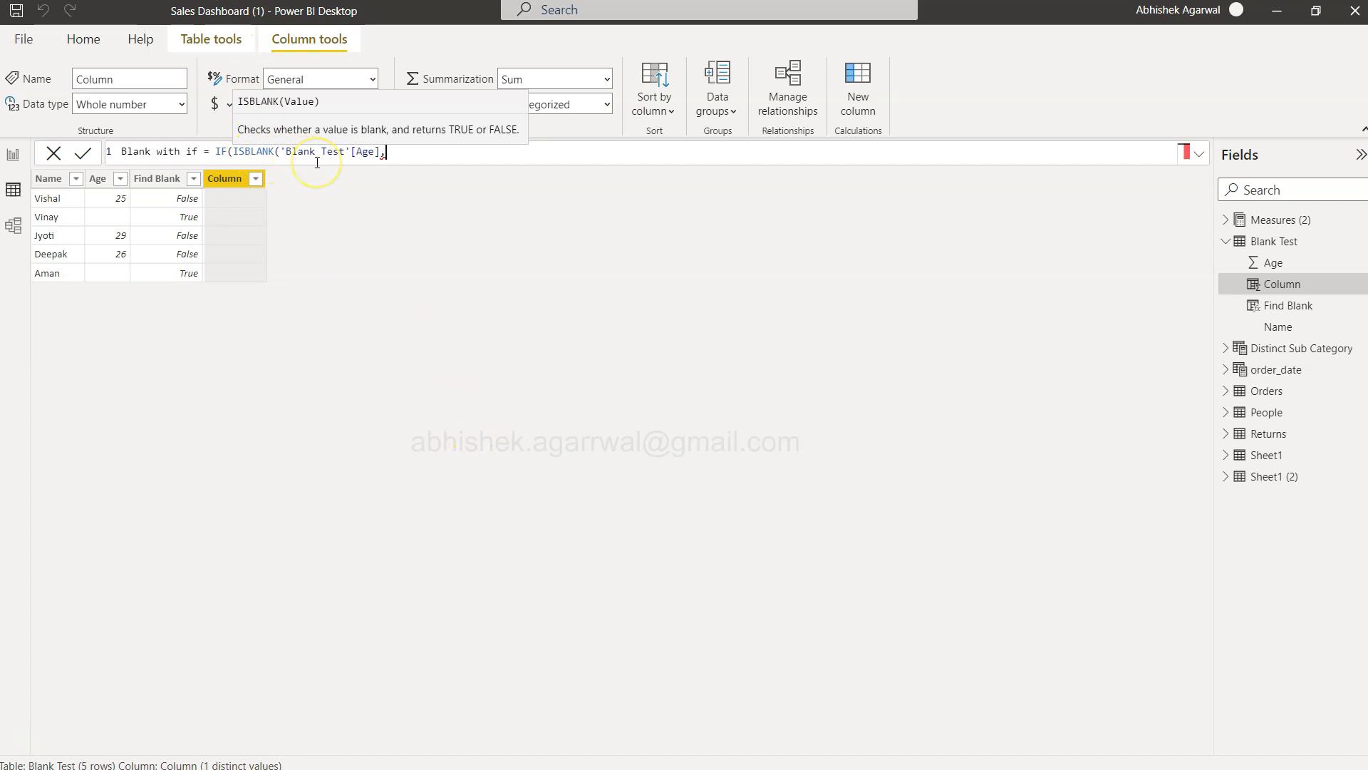
left_click(377, 151)
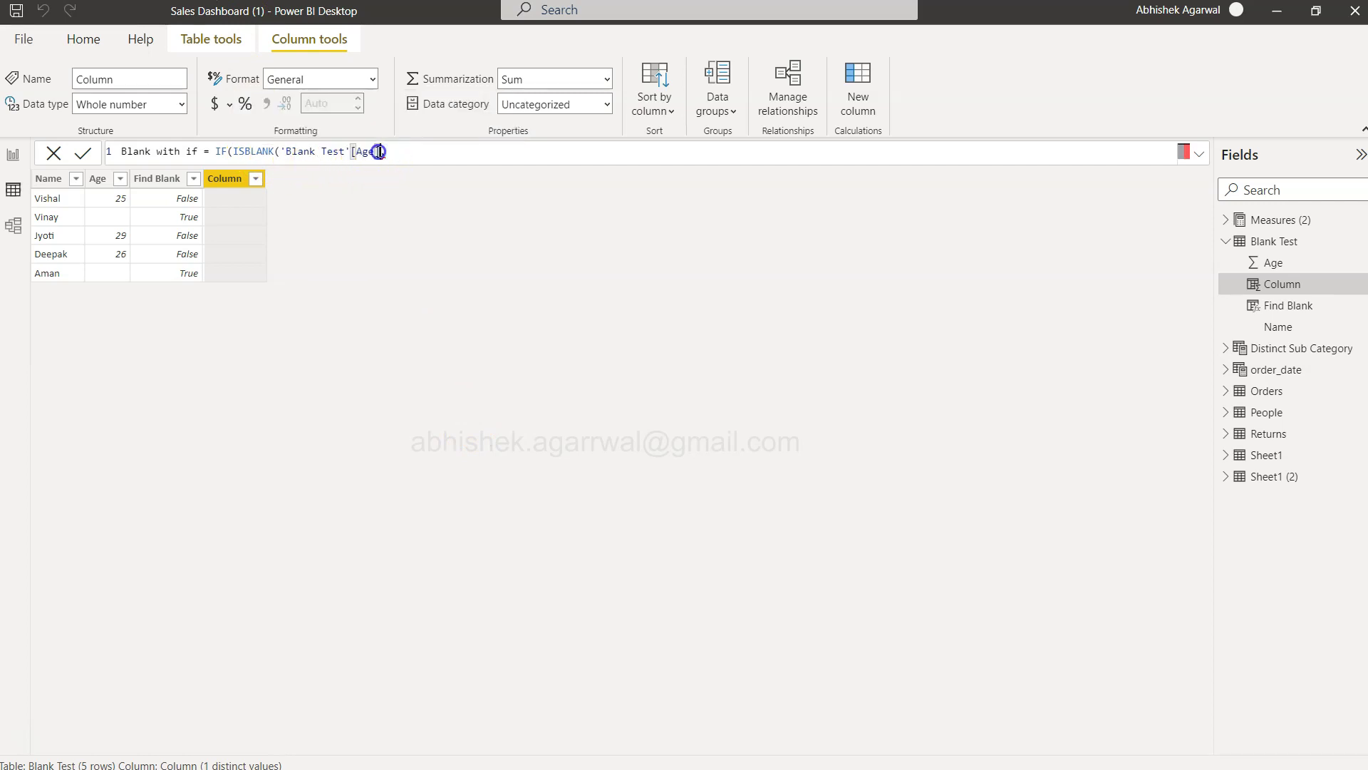
type(")]),")
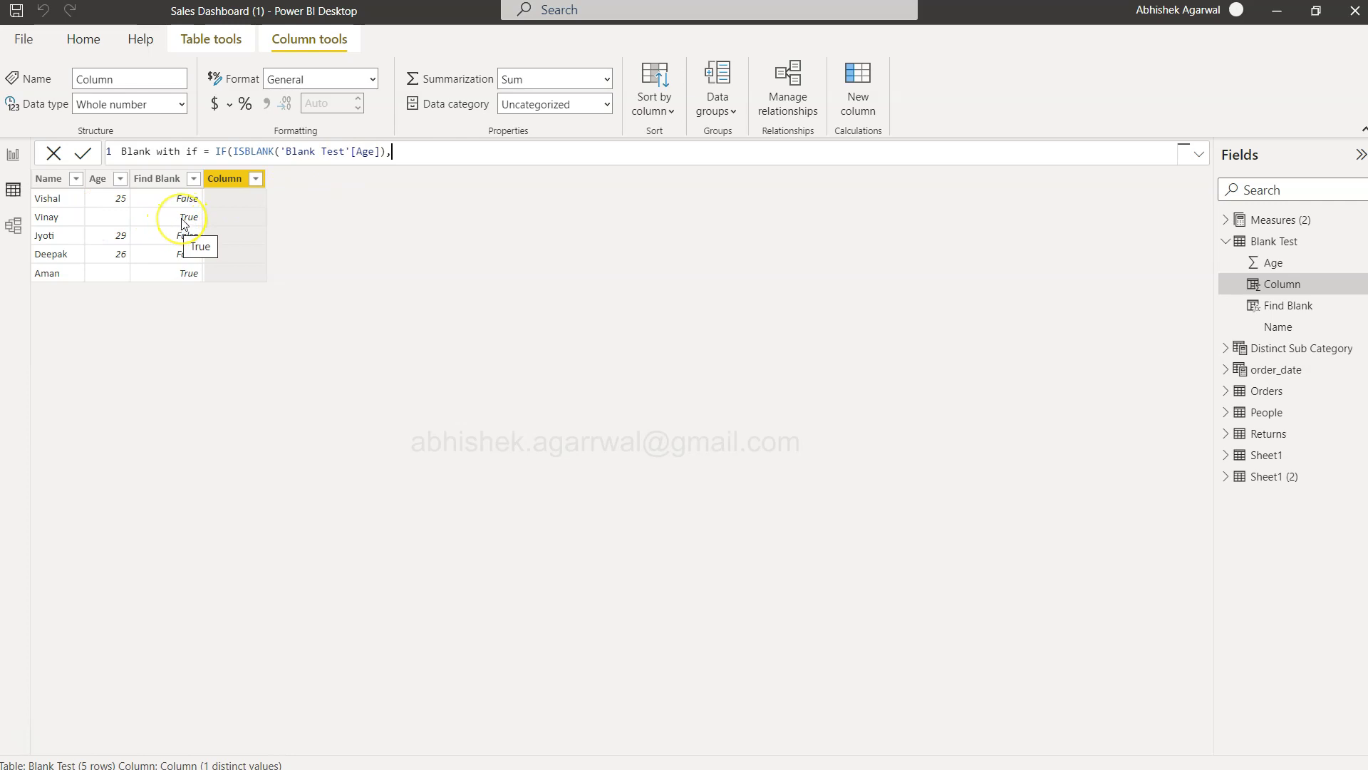
type("0")
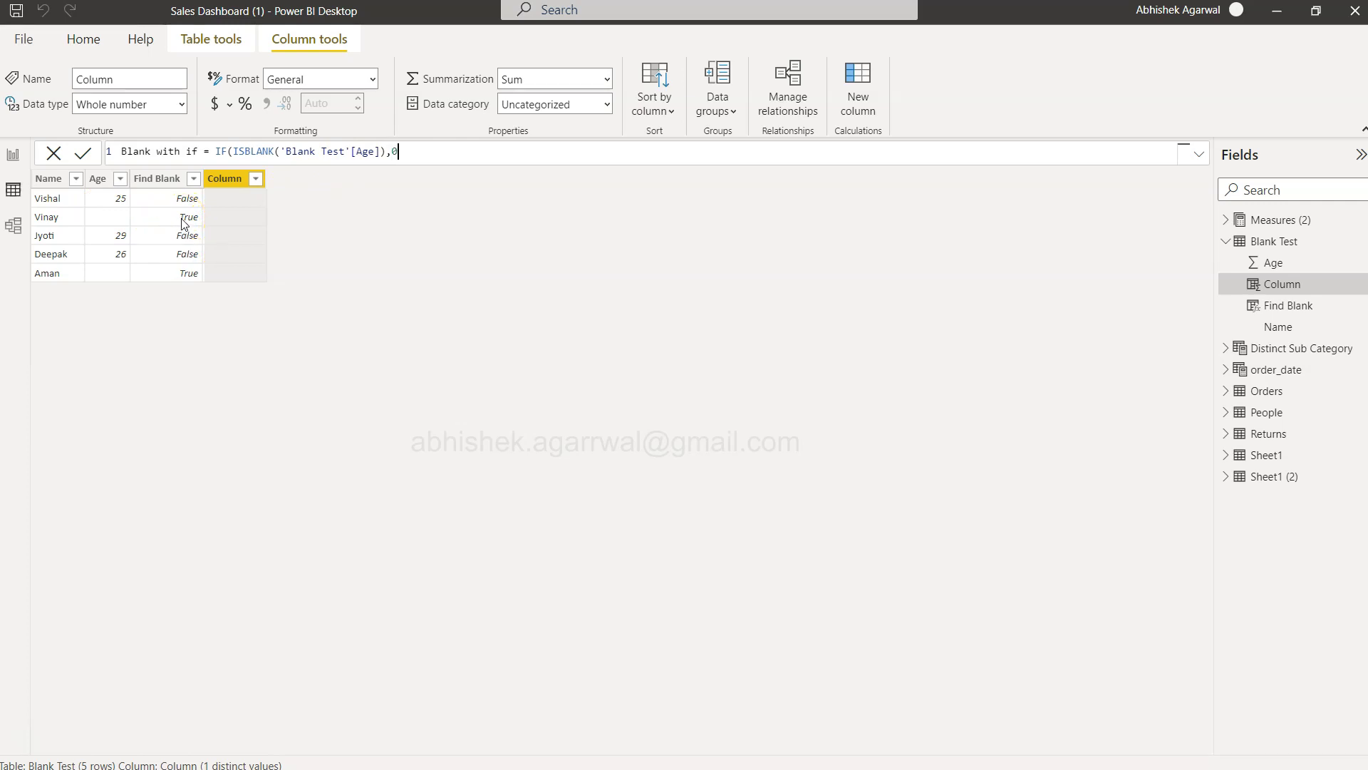
type(",age")
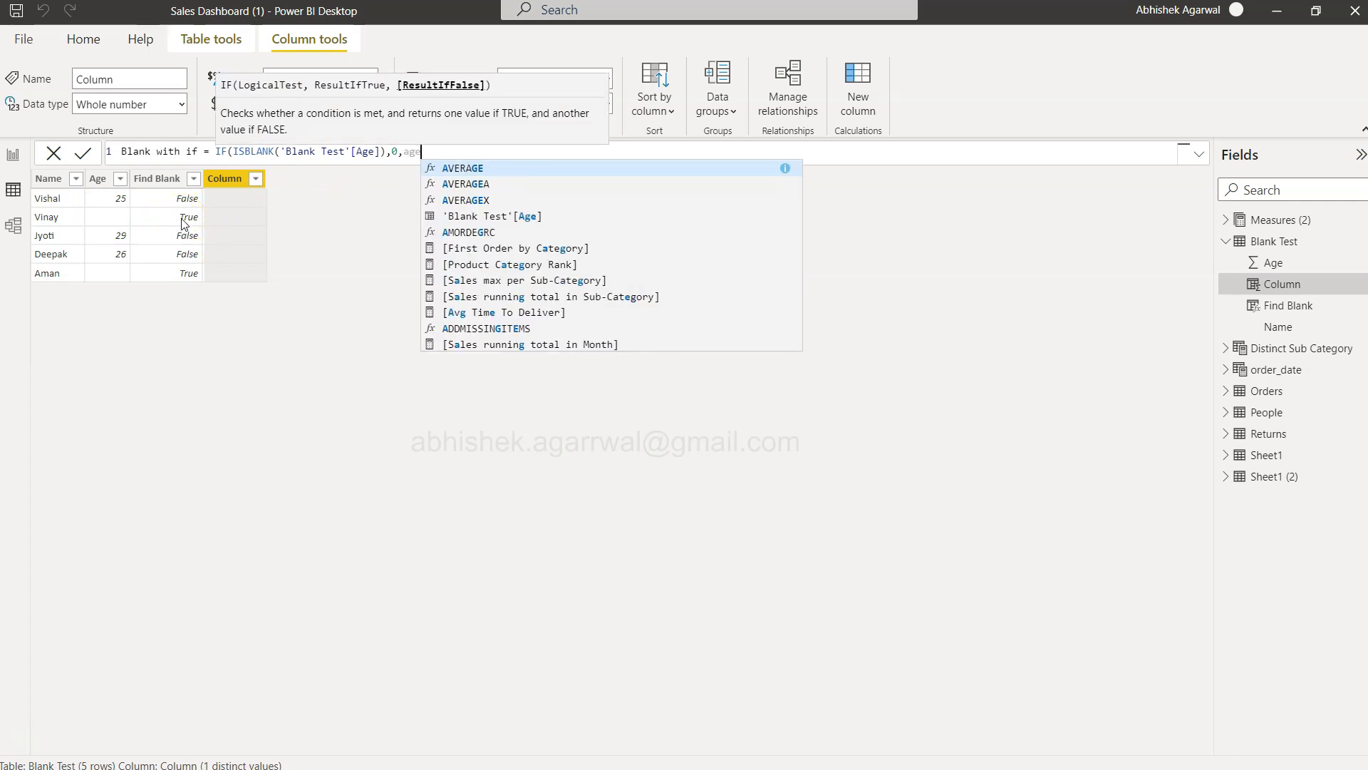
key("Down")
key("Down")
key("Down")
key("Tab")
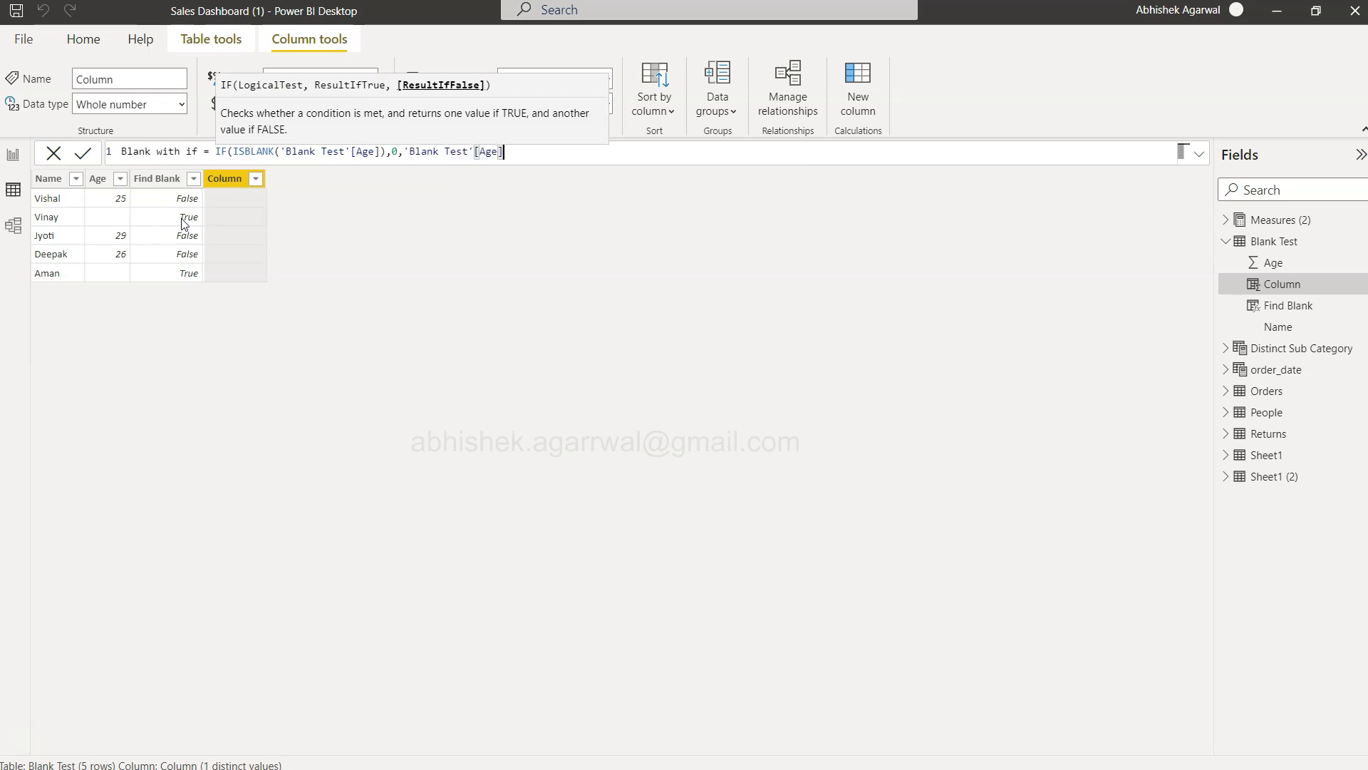
type(")")
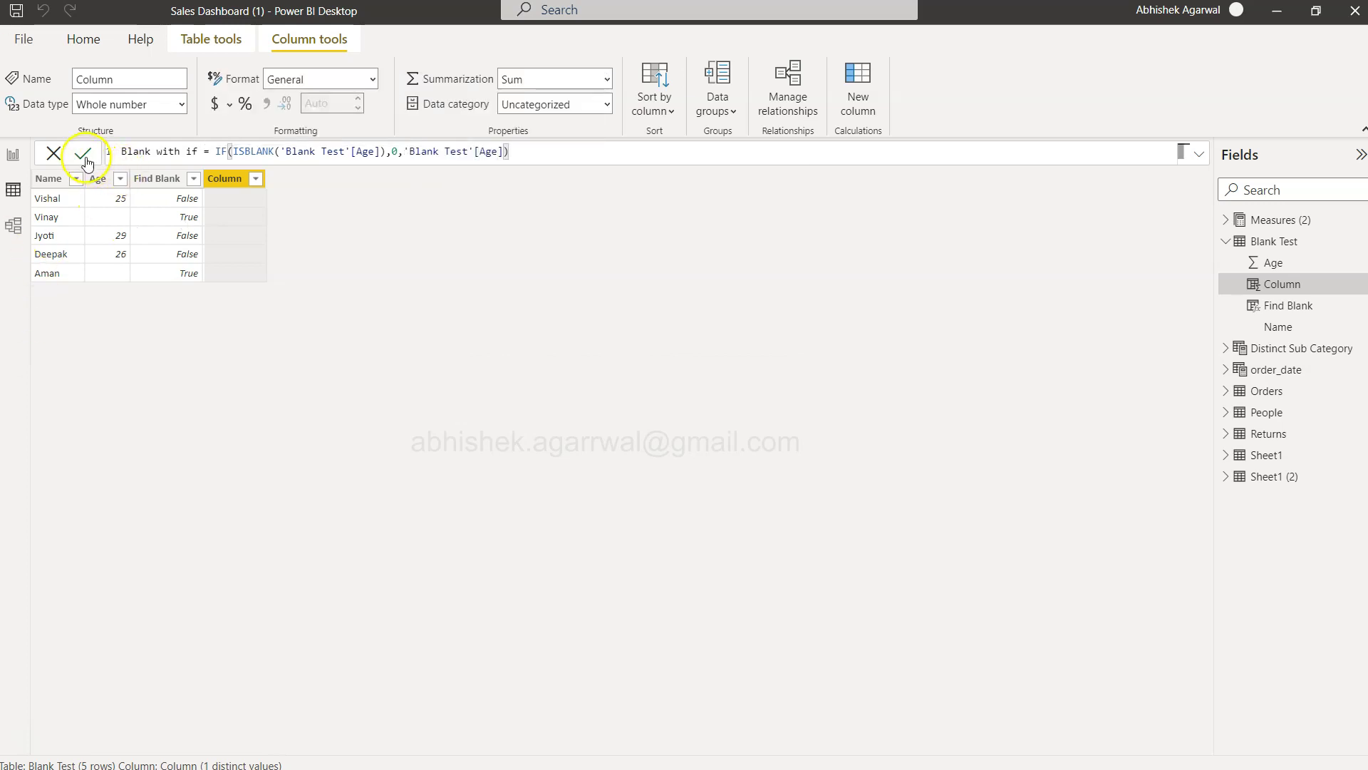
- Commit the Blank with if formula so Vinay and Aman show 0
left_click(84, 153)
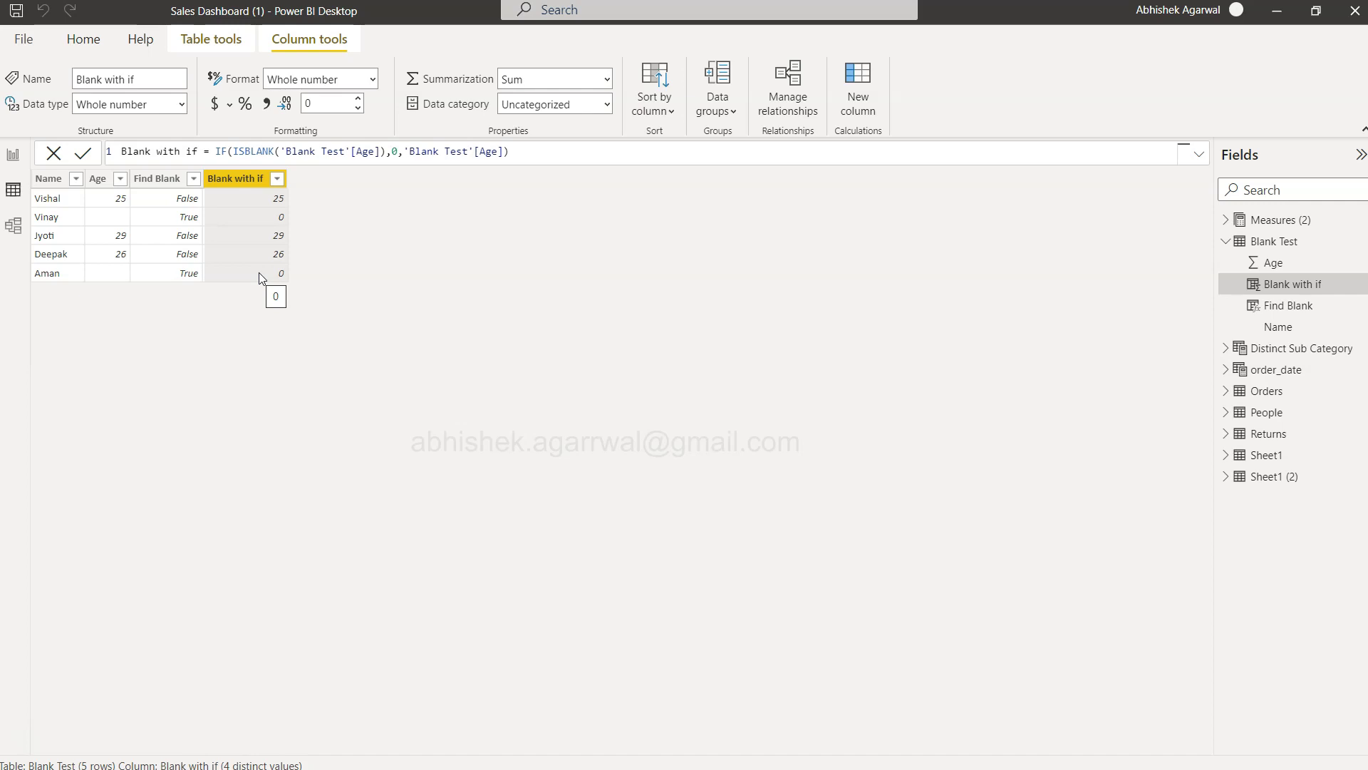
left_click(394, 152)
double_click(394, 153)
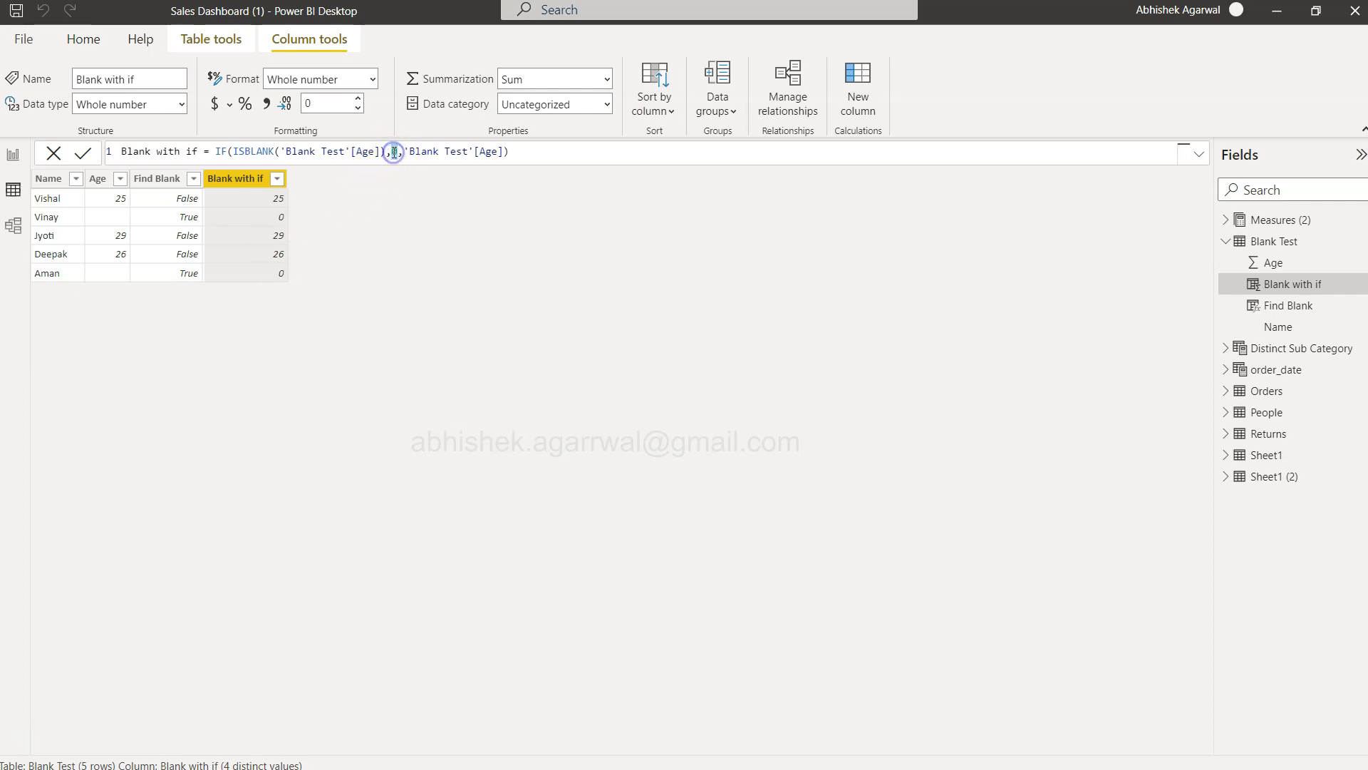